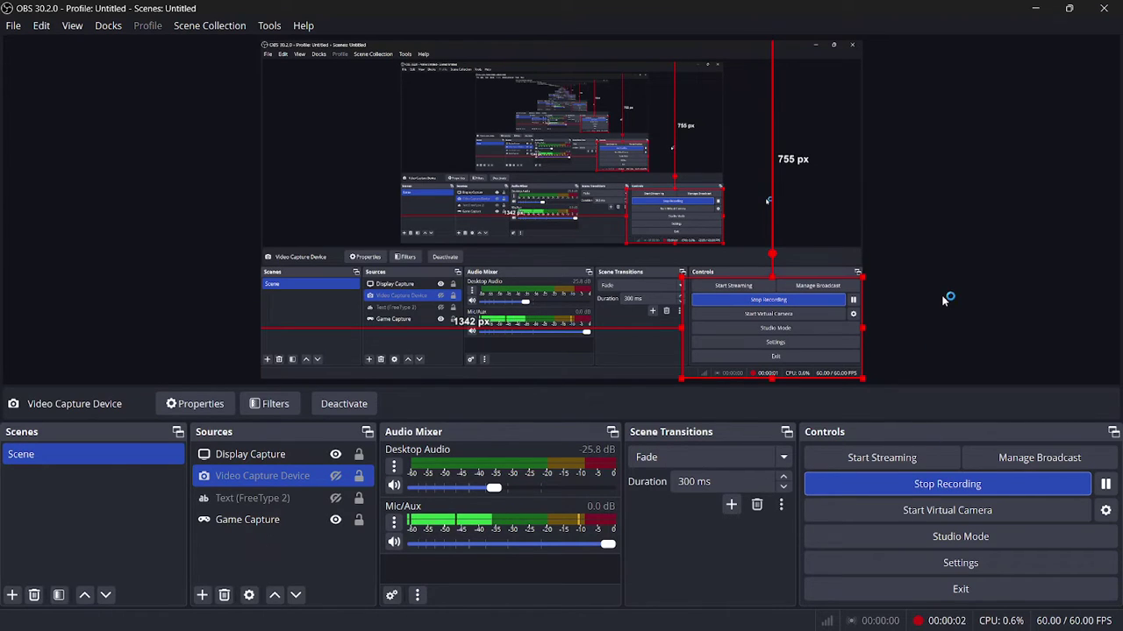
Step: Minimize OBS Studio to reveal the desktop with the Spider-Man 2 shortcut
click(1026, 5)
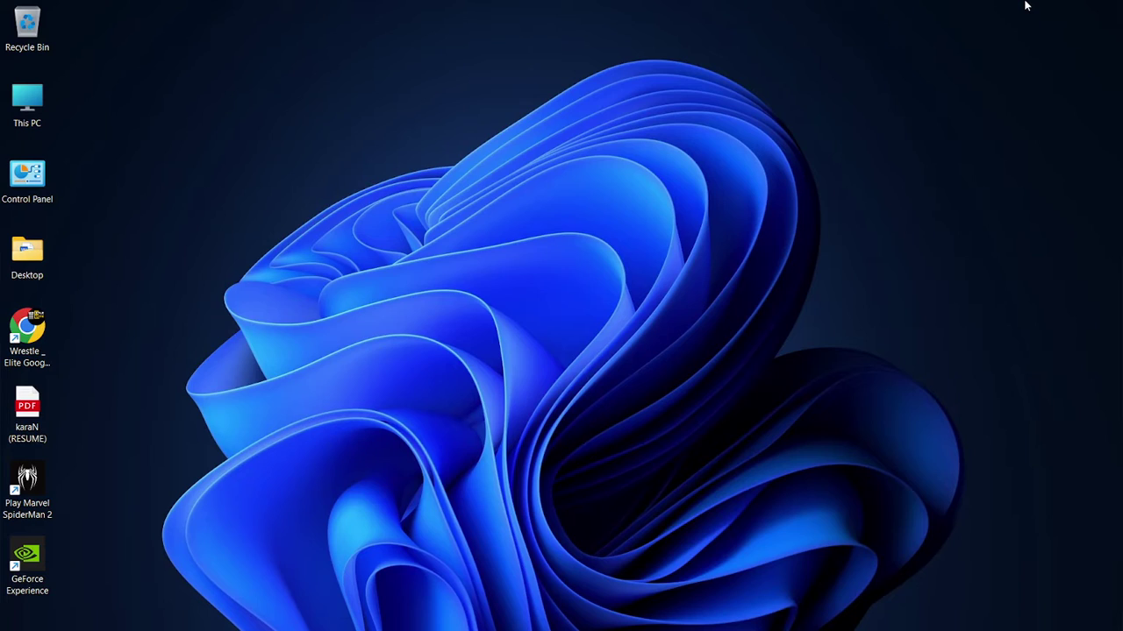
Step: Copy all 206 files from the game's Ansel Presets folder
right_click(25, 505)
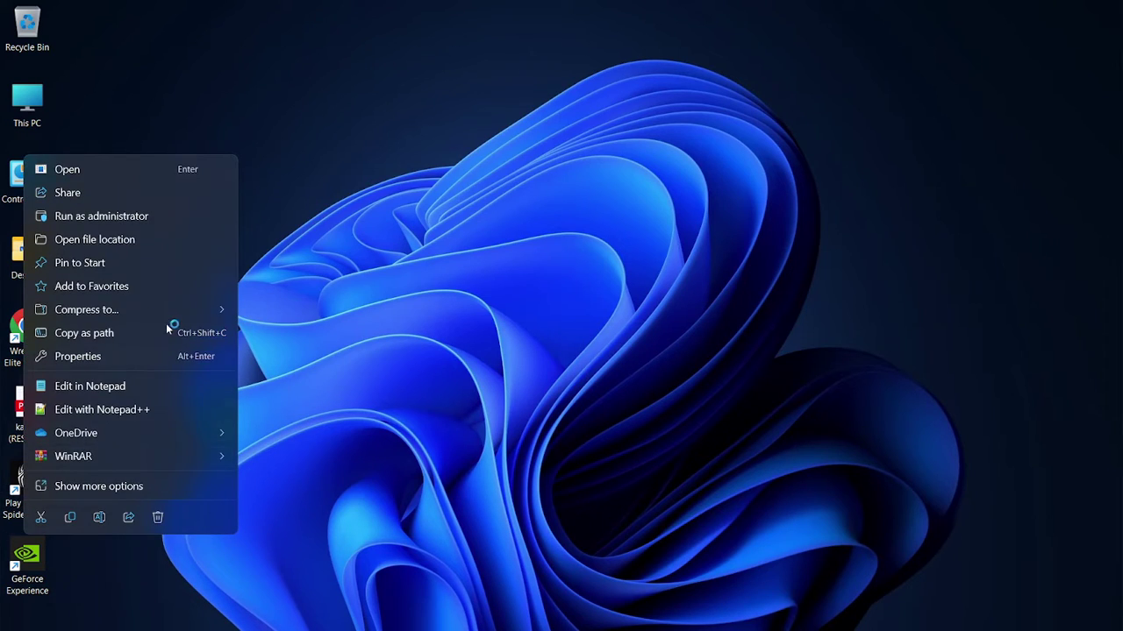
click(95, 240)
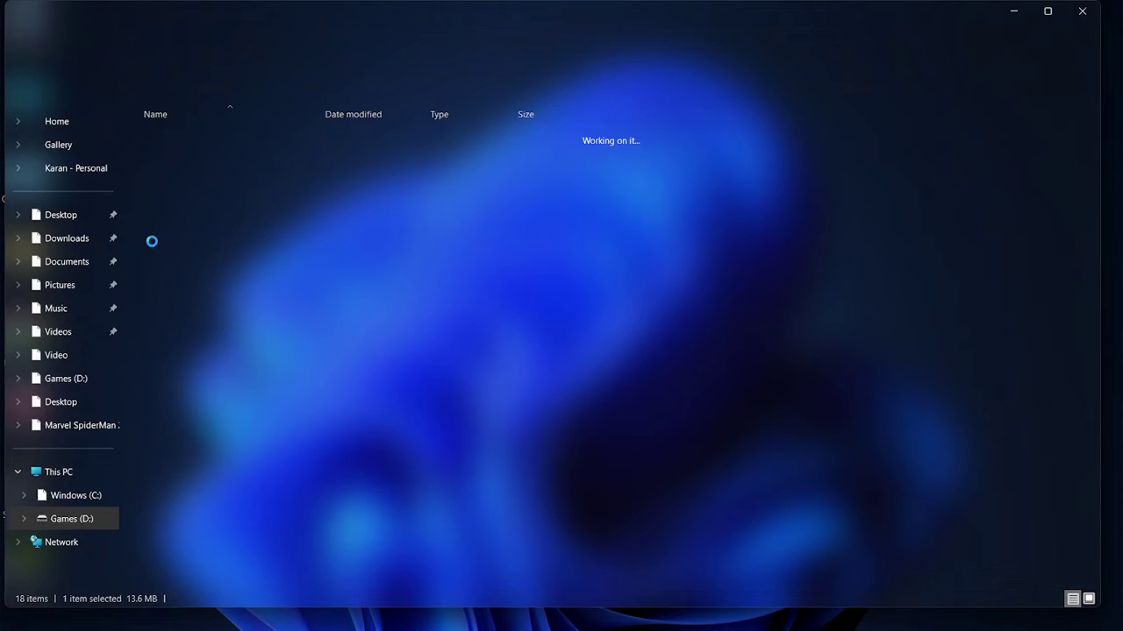
double_click(191, 141)
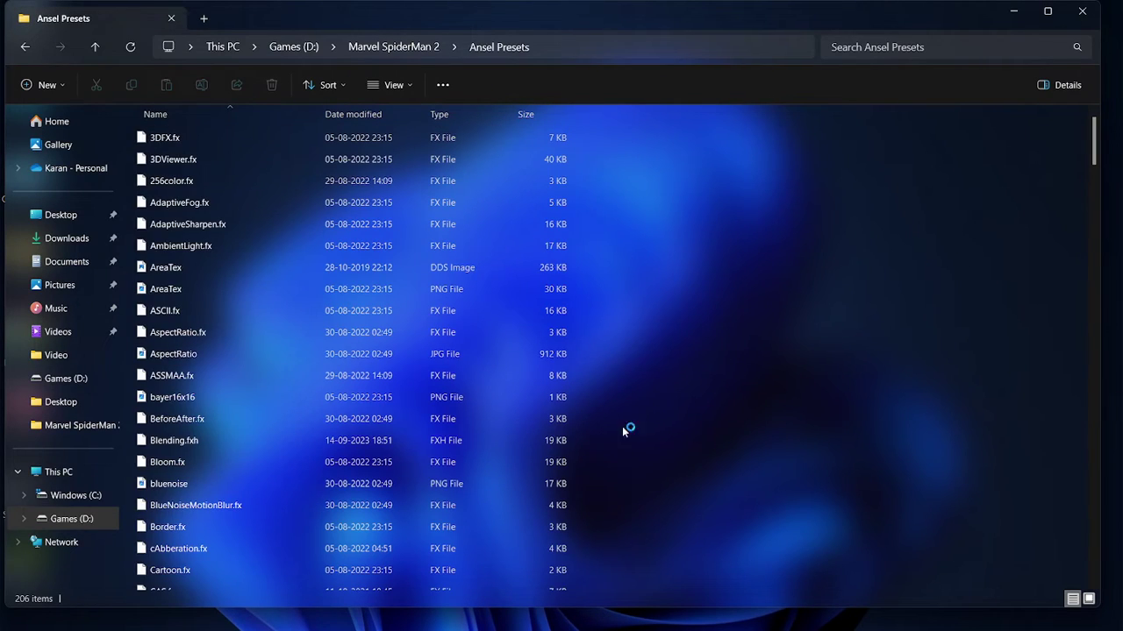
key(ctrl+a)
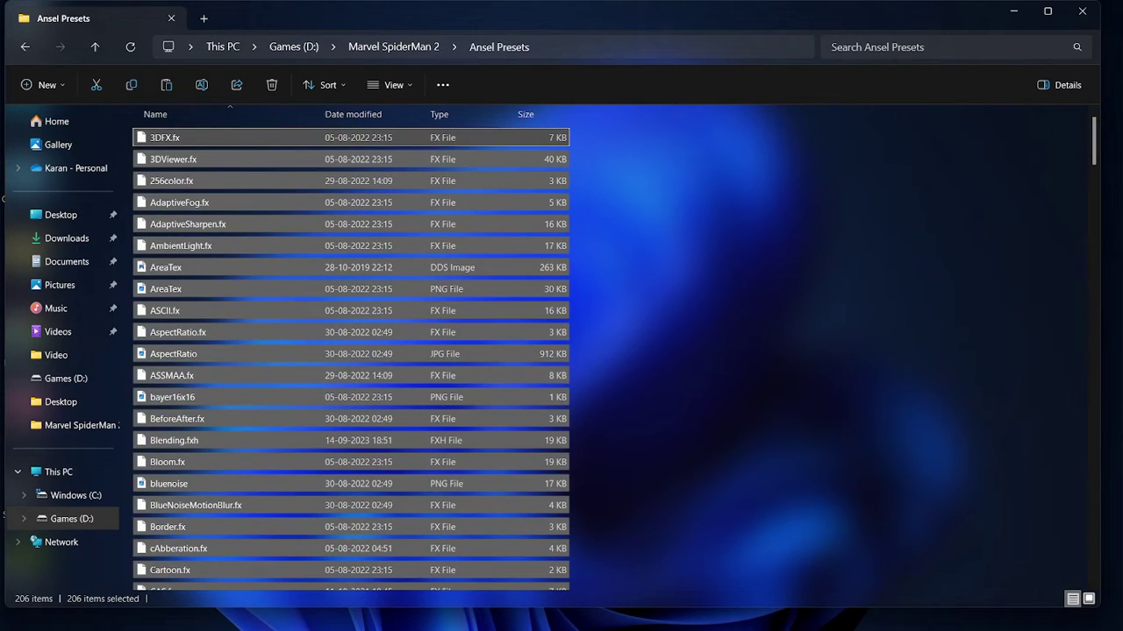
Step: Browse to C:\Program Files\NVIDIA Corporation
click(66, 502)
click(398, 244)
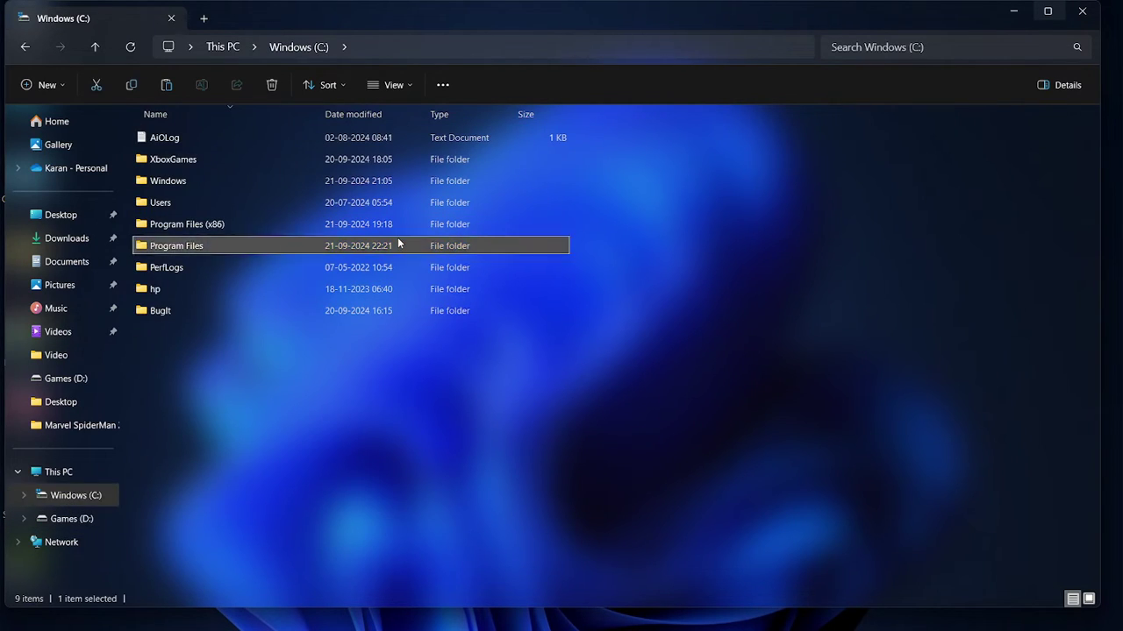
double_click(398, 245)
scroll(246, 488, down, 4)
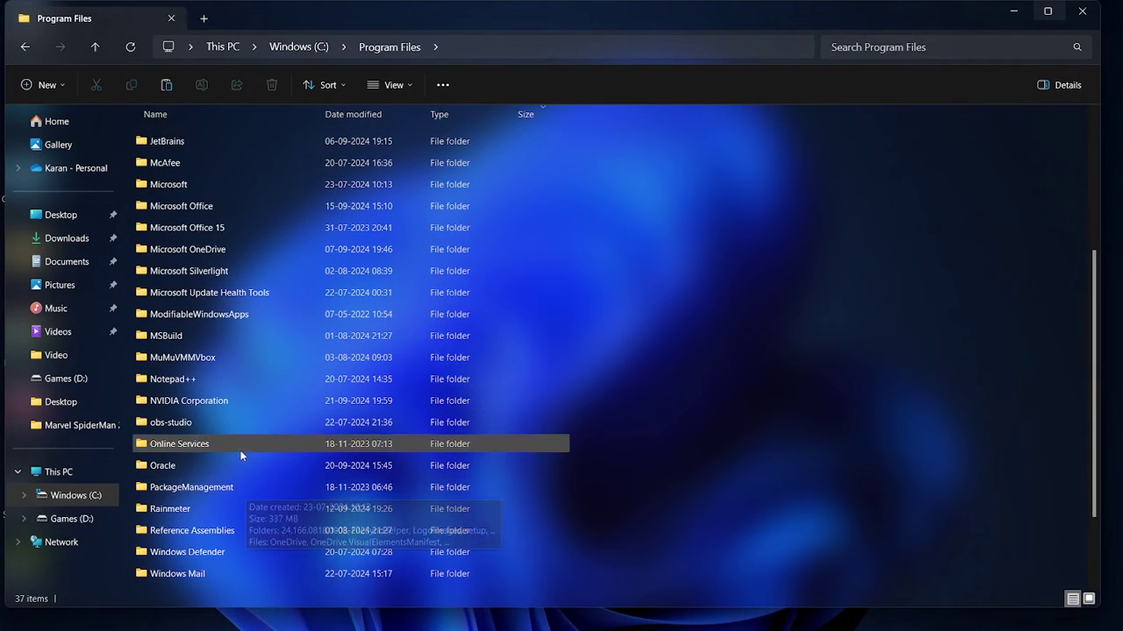
double_click(239, 403)
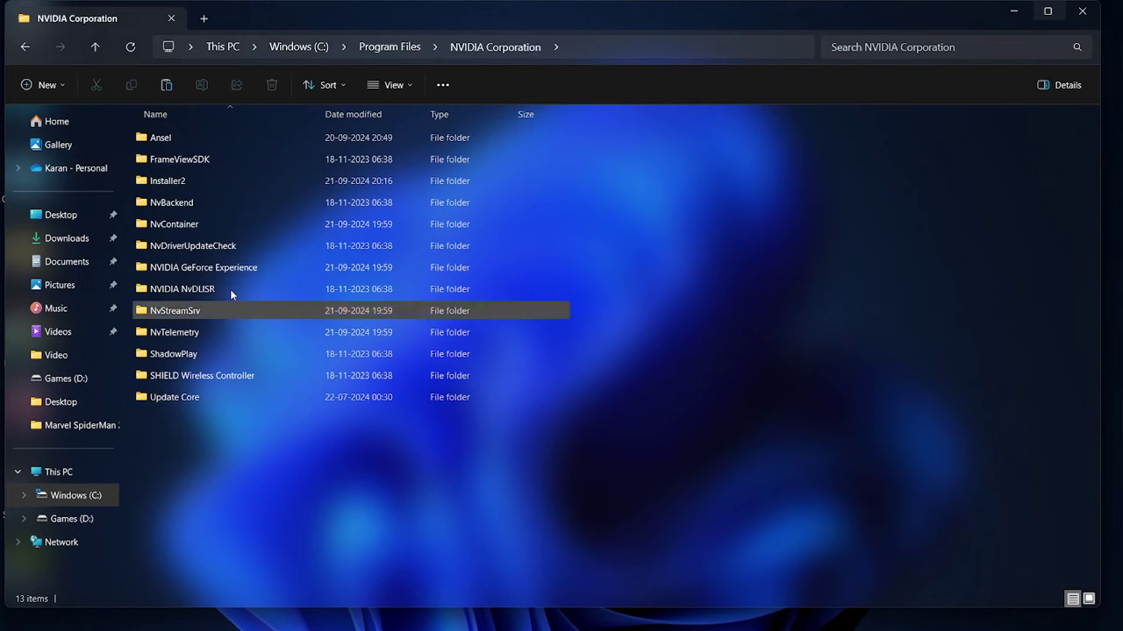
Step: Paste the 206 presets into NVIDIA's Ansel folder, replacing existing files with admin approval
right_click(283, 496)
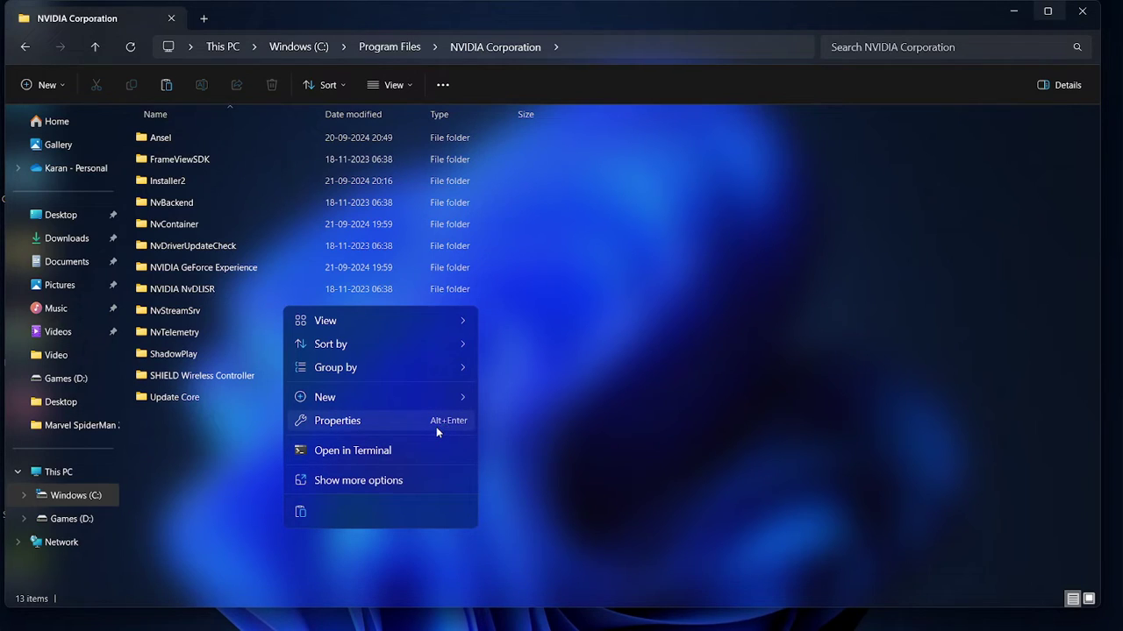
click(626, 412)
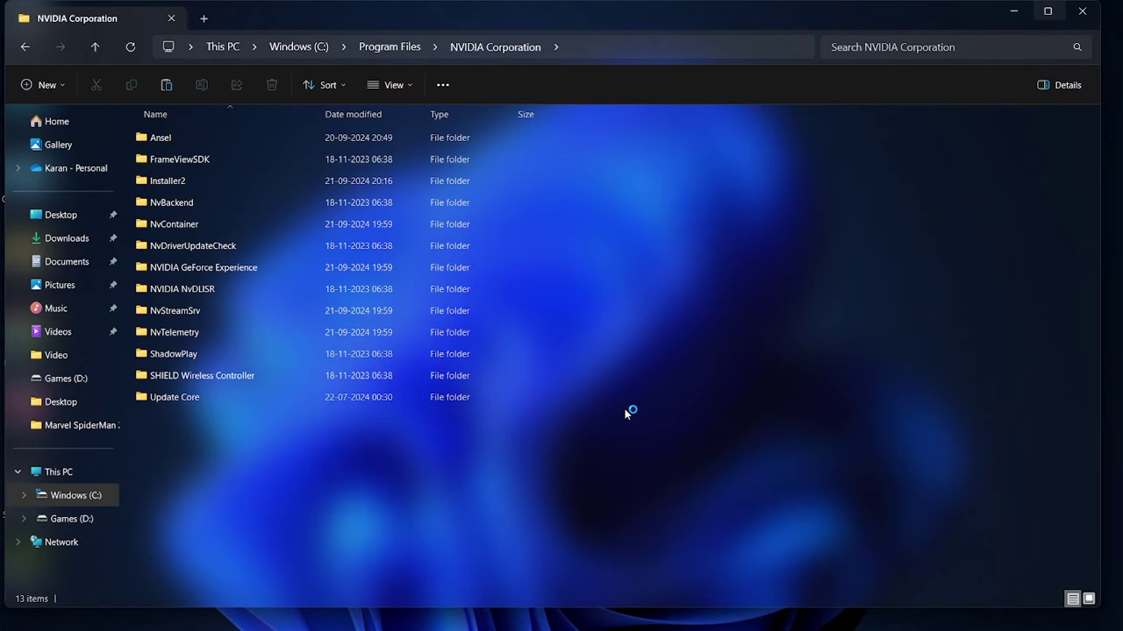
double_click(238, 138)
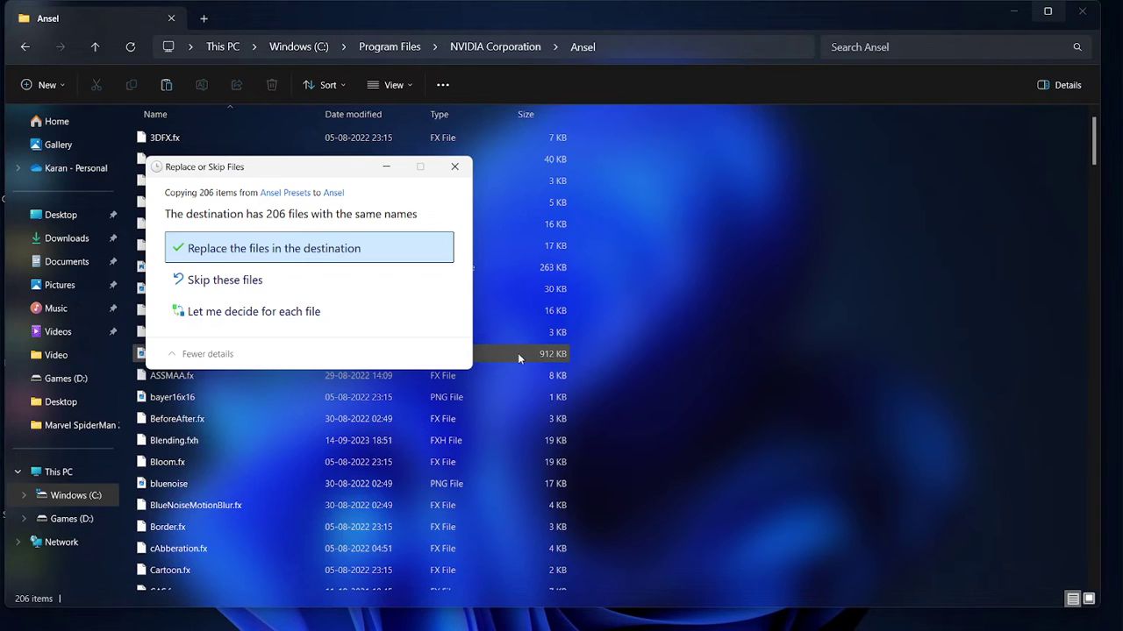
click(351, 250)
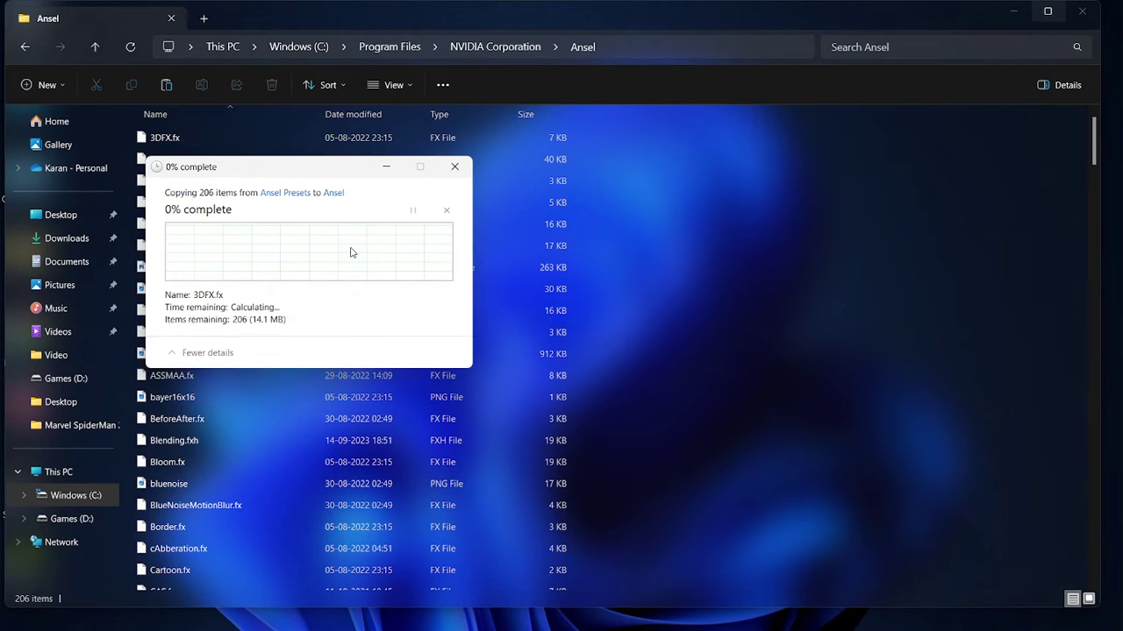
click(269, 283)
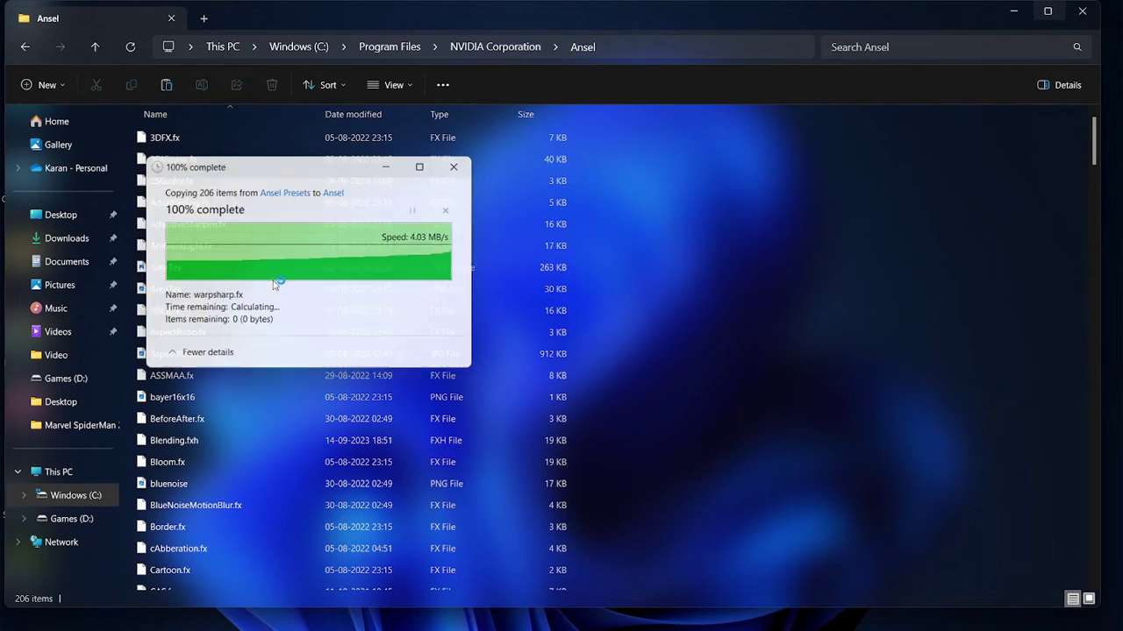
Step: Close Explorer, search 'nvidia geforce experience' in Chrome and open the official nvidia.com page
click(1081, 12)
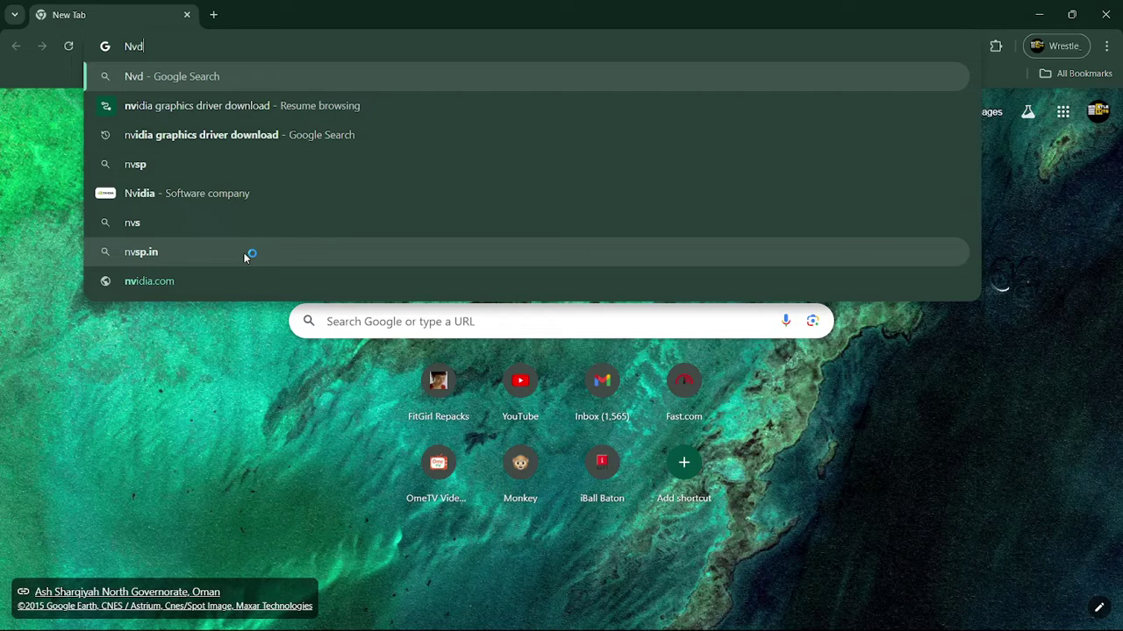
key(Down)
key(Down)
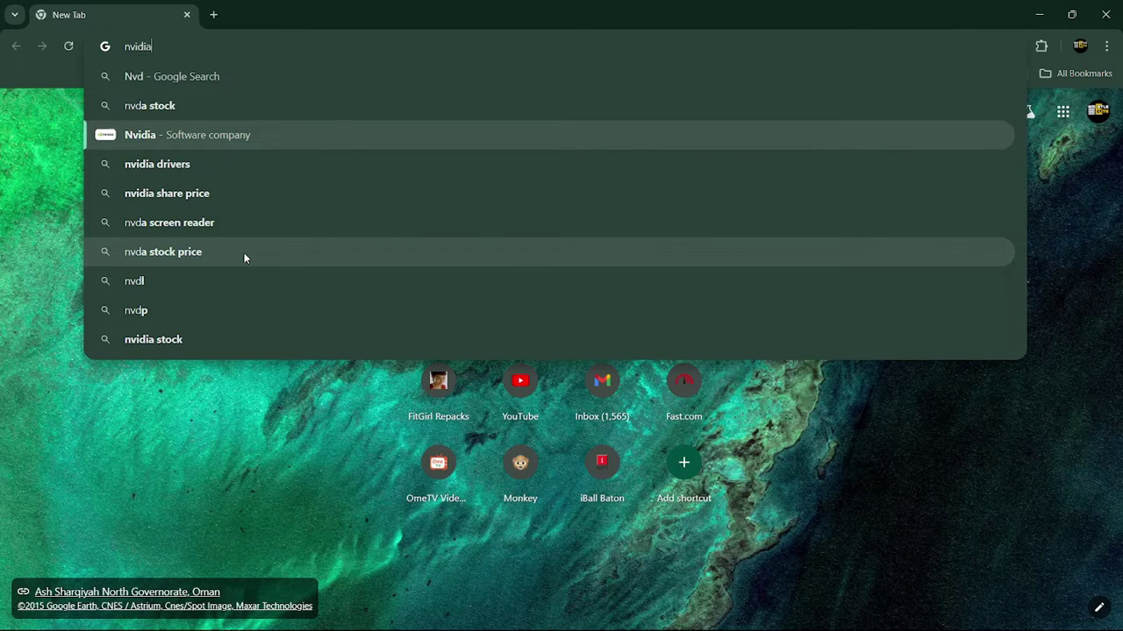
text(ged)
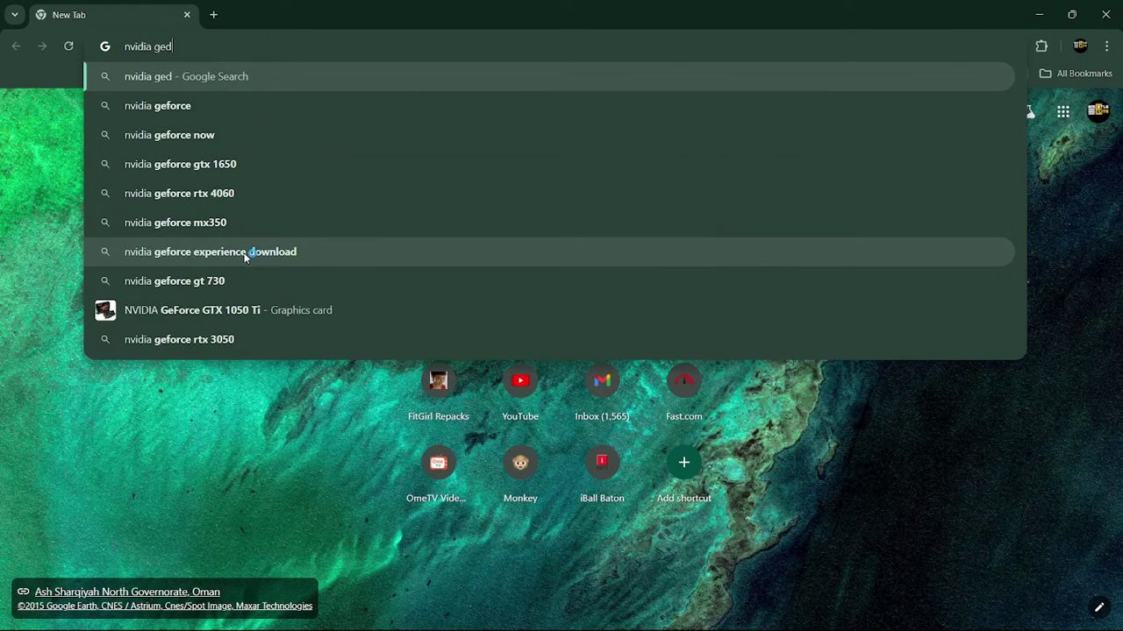
key(Down)
text(ex)
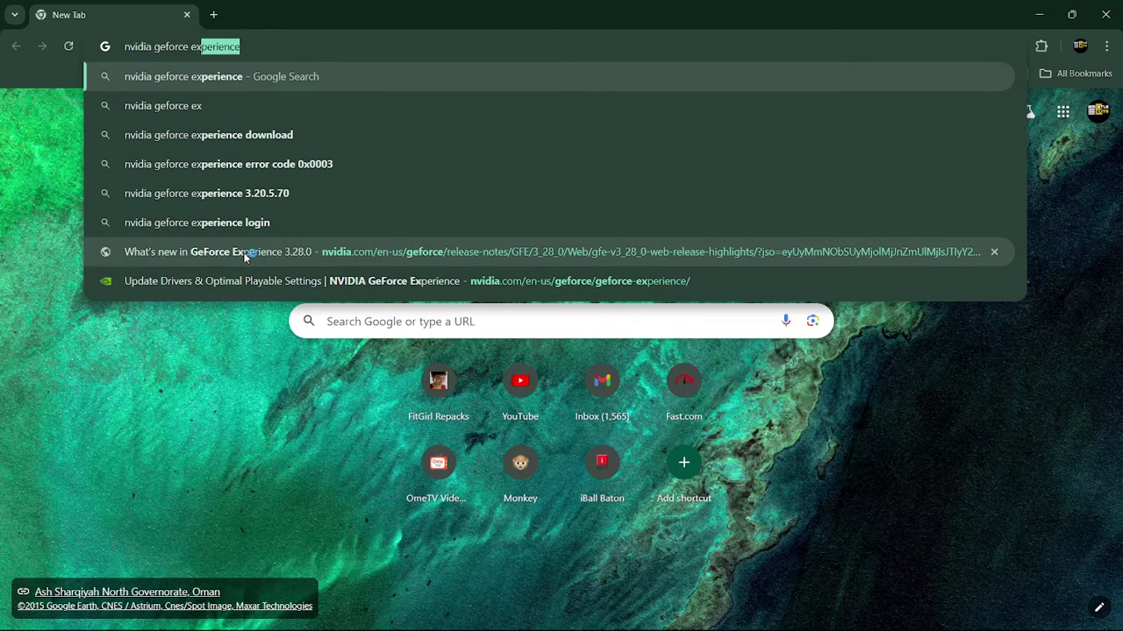
key(Return)
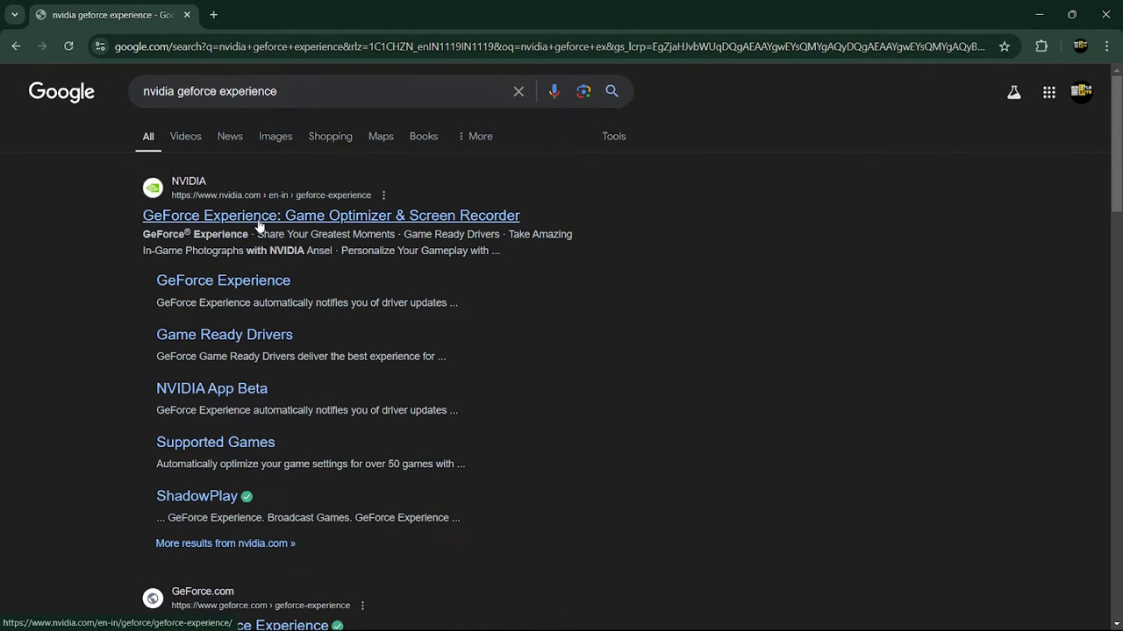
click(258, 224)
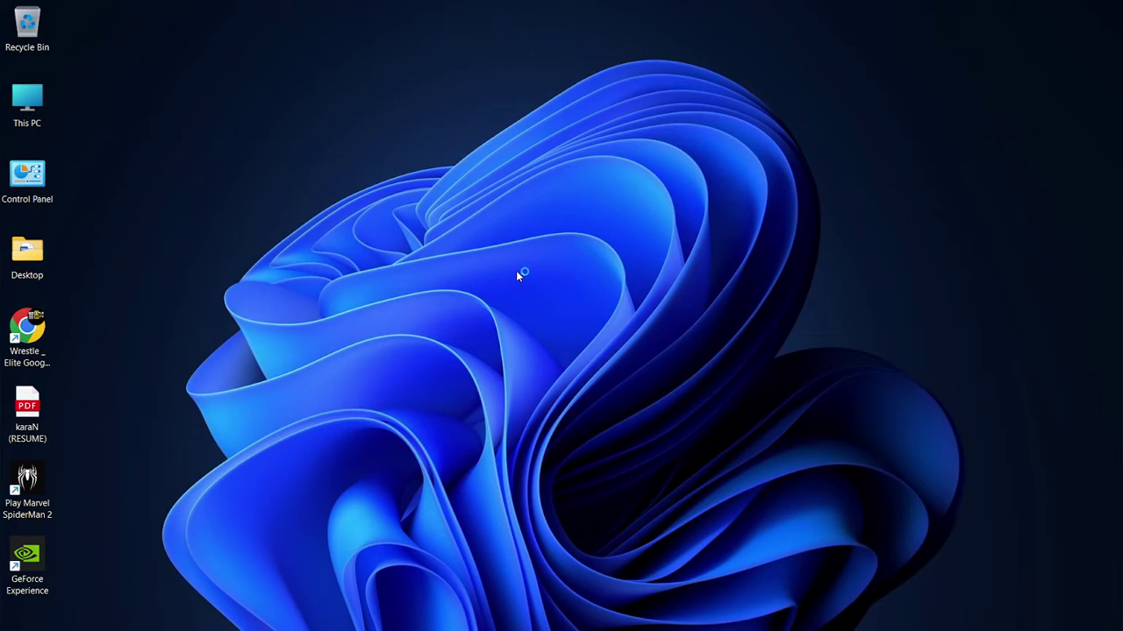
Step: Launch NVIDIA Control Panel from the desktop's Show more options menu
right_click(516, 276)
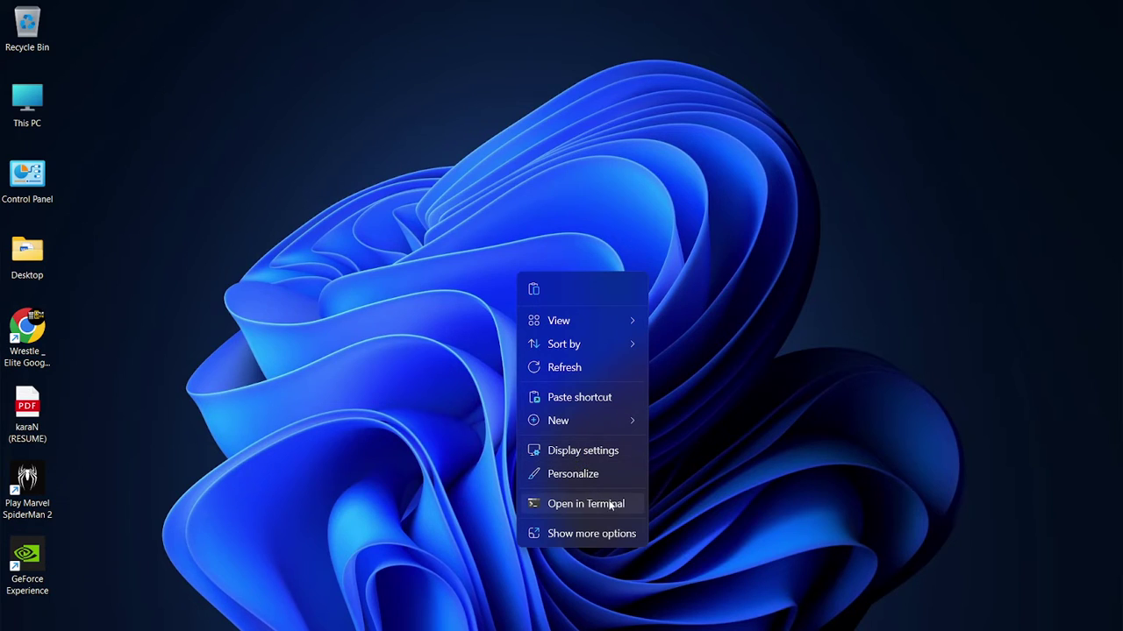
click(599, 533)
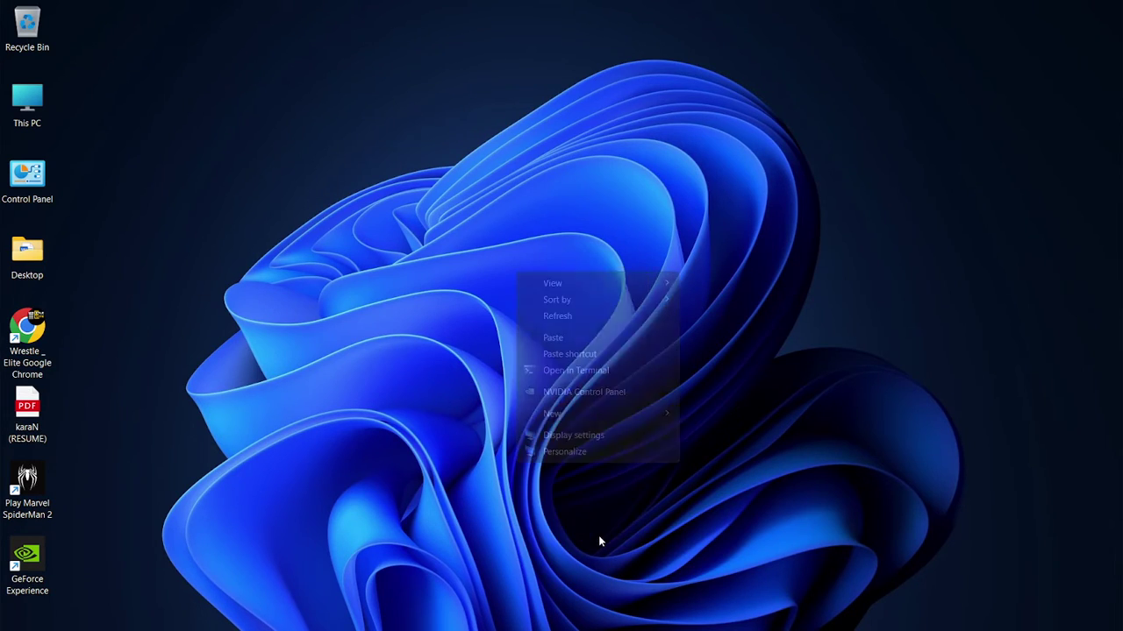
click(612, 394)
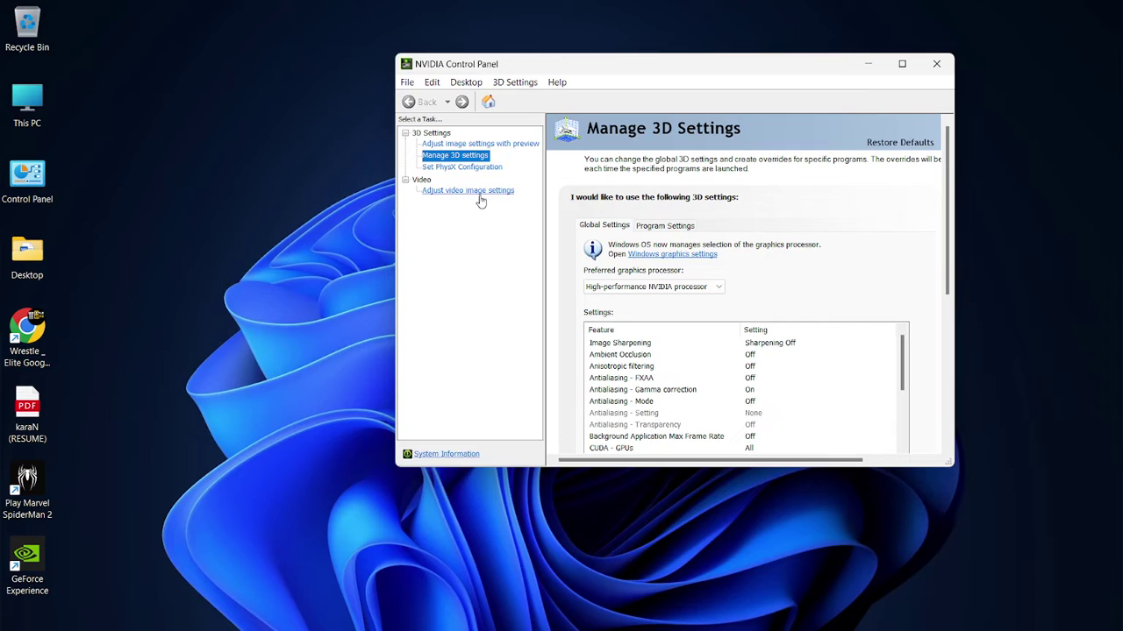
Step: Browse the PhysX, image preview and video image settings pages, and maximize the control panel
click(473, 168)
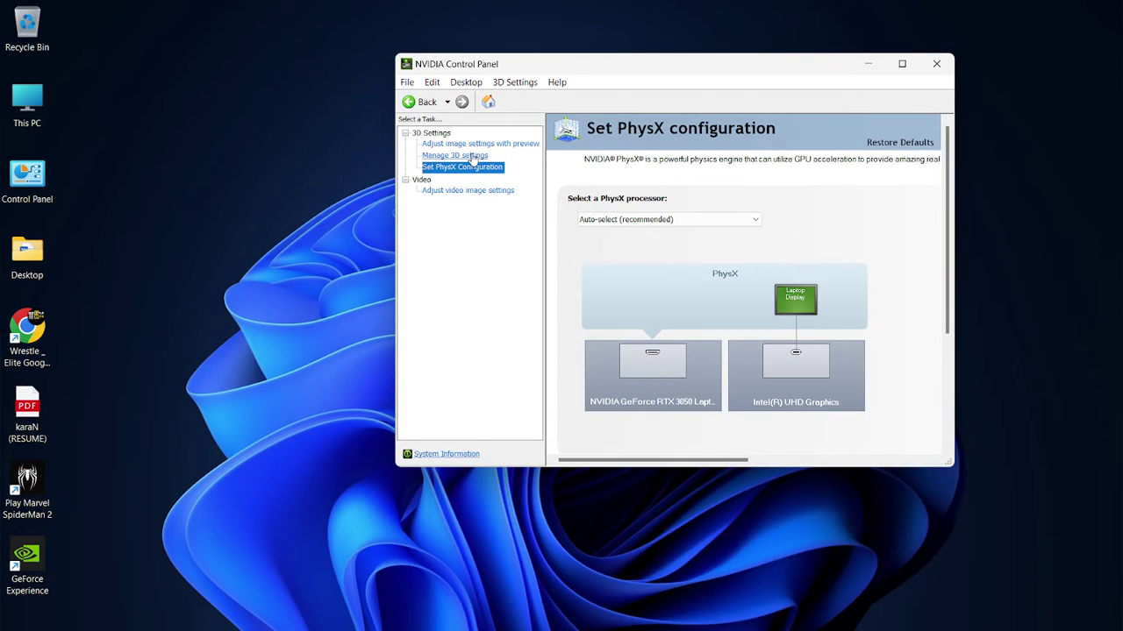
click(472, 146)
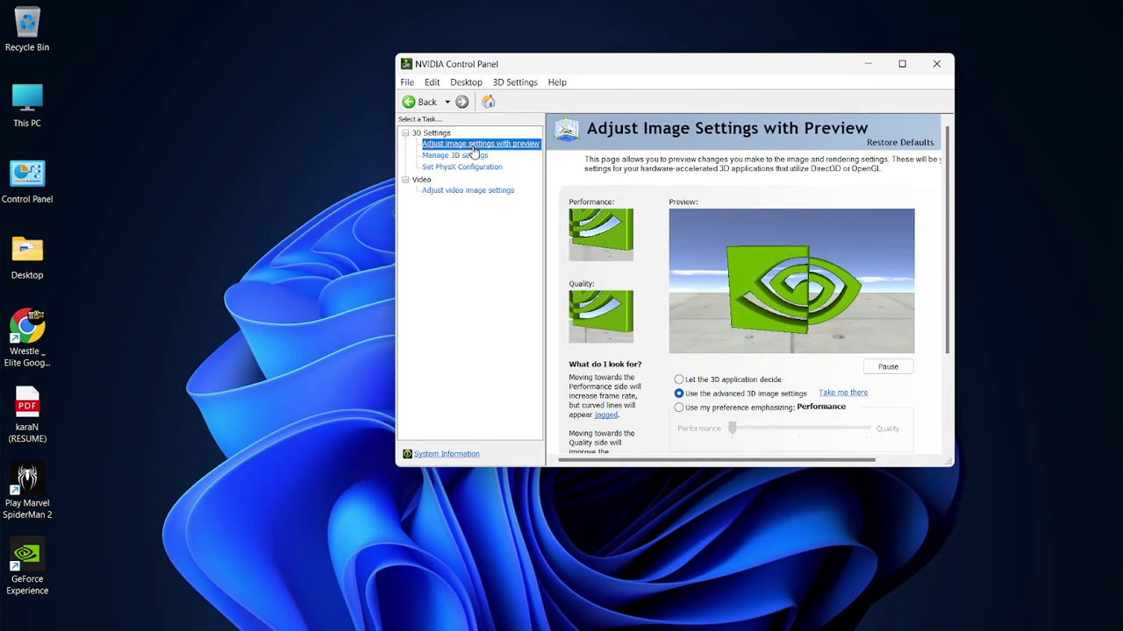
click(473, 191)
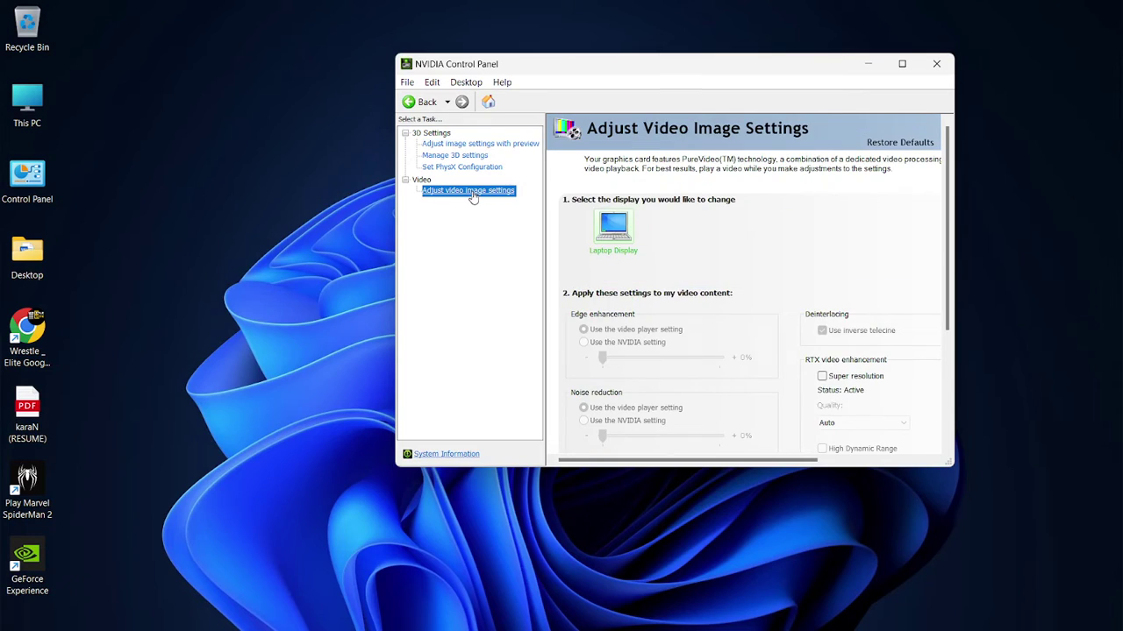
click(420, 103)
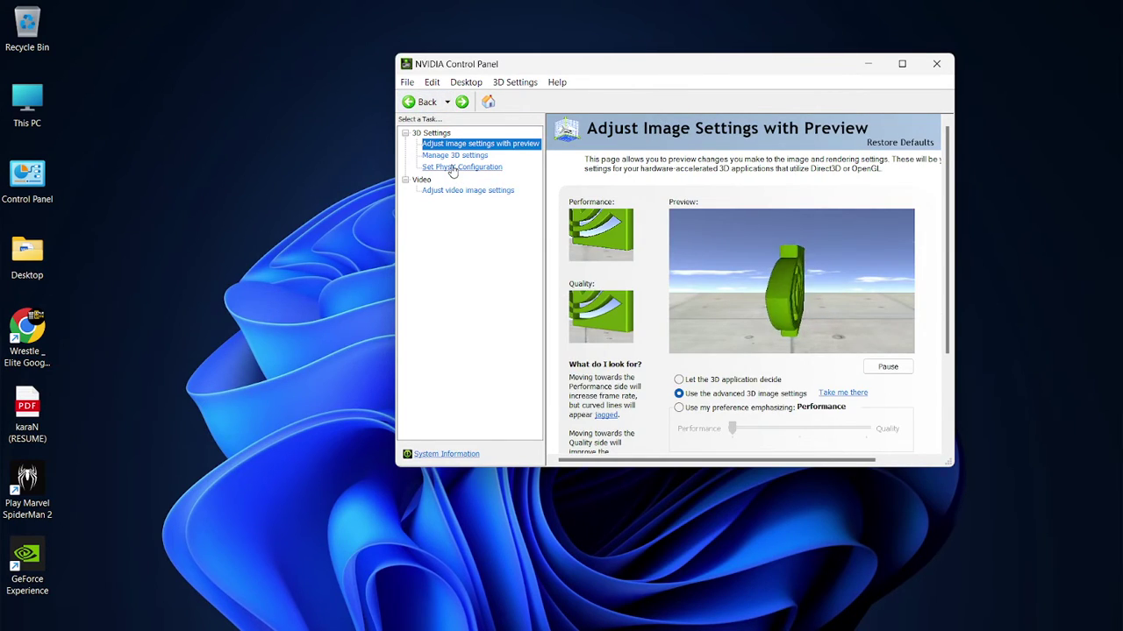
click(900, 64)
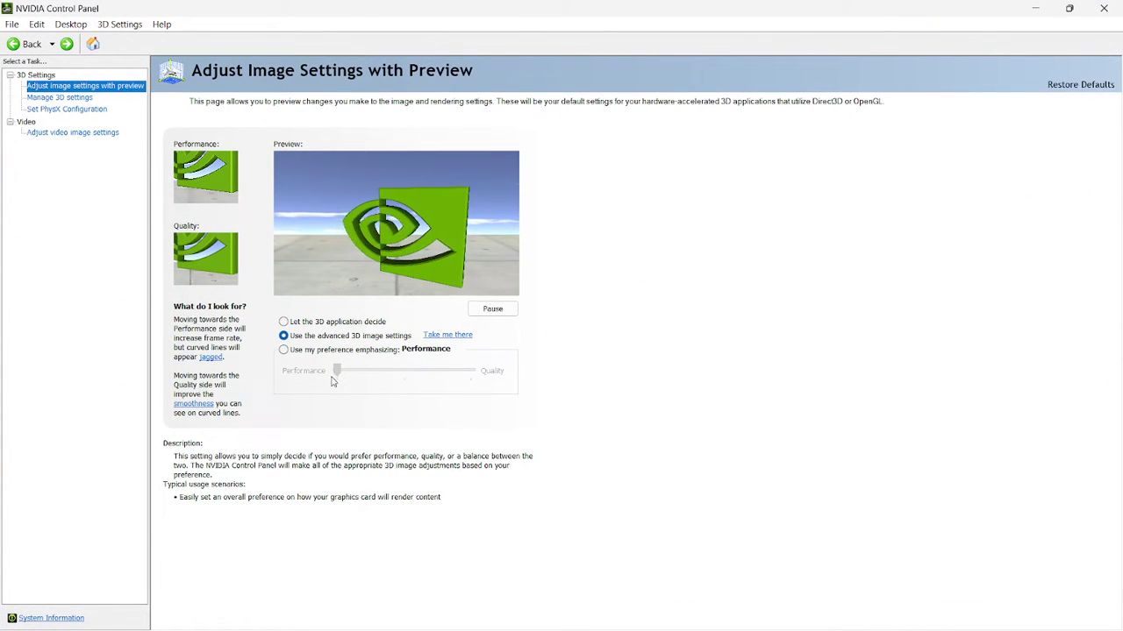
Step: Keep the PhysX processor on Auto-select, then open Manage 3D settings' Program Settings tab
click(58, 109)
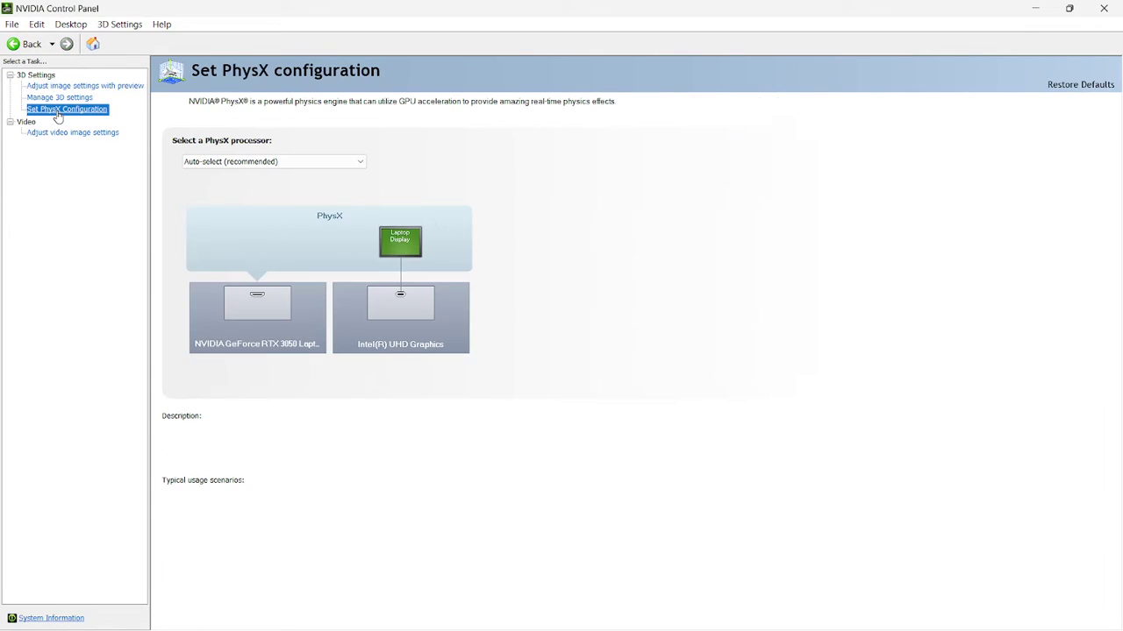
click(220, 163)
click(220, 162)
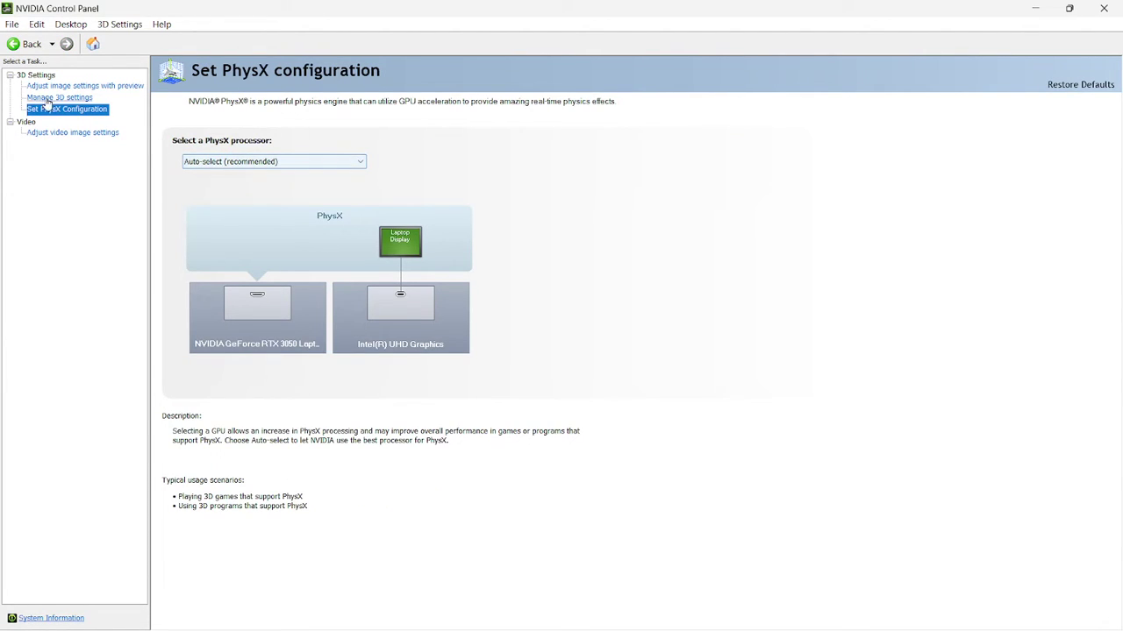
click(23, 46)
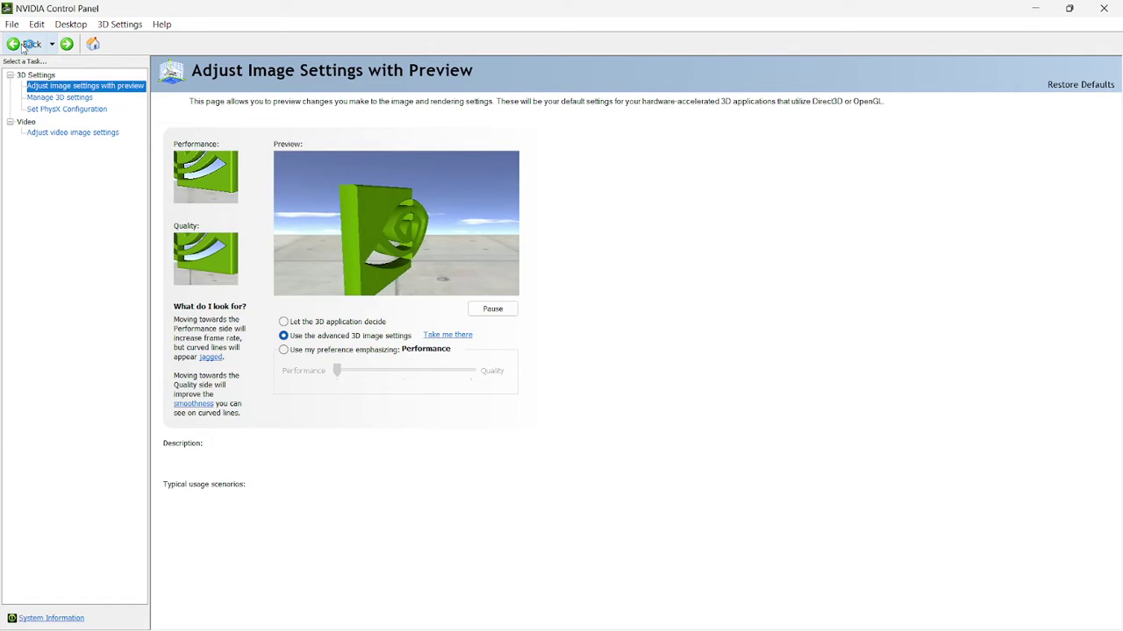
click(58, 98)
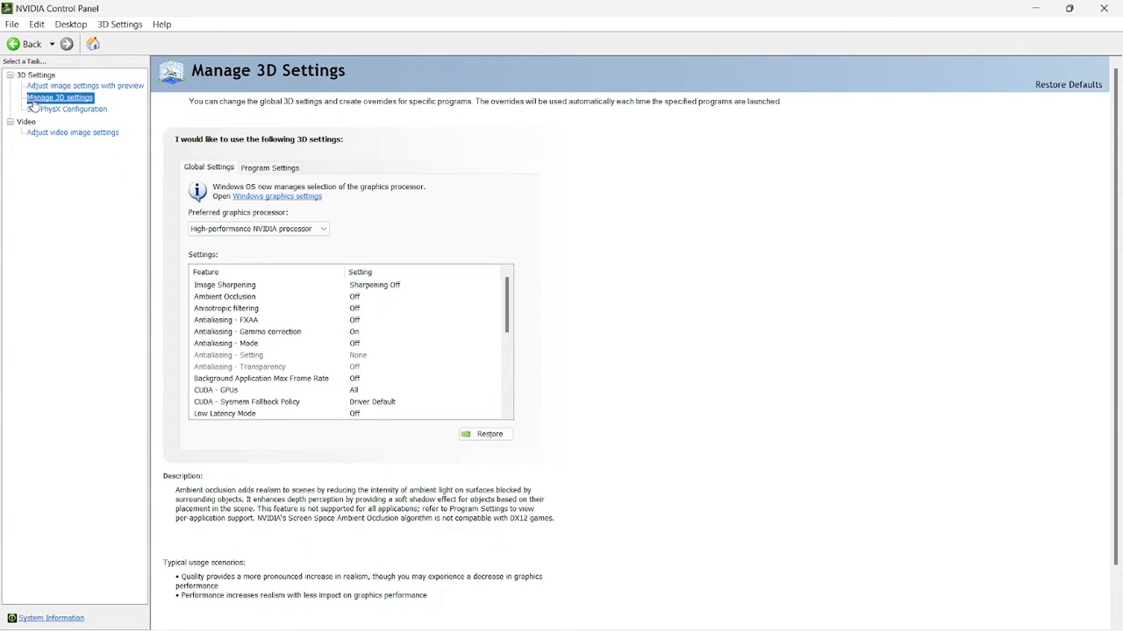
click(257, 166)
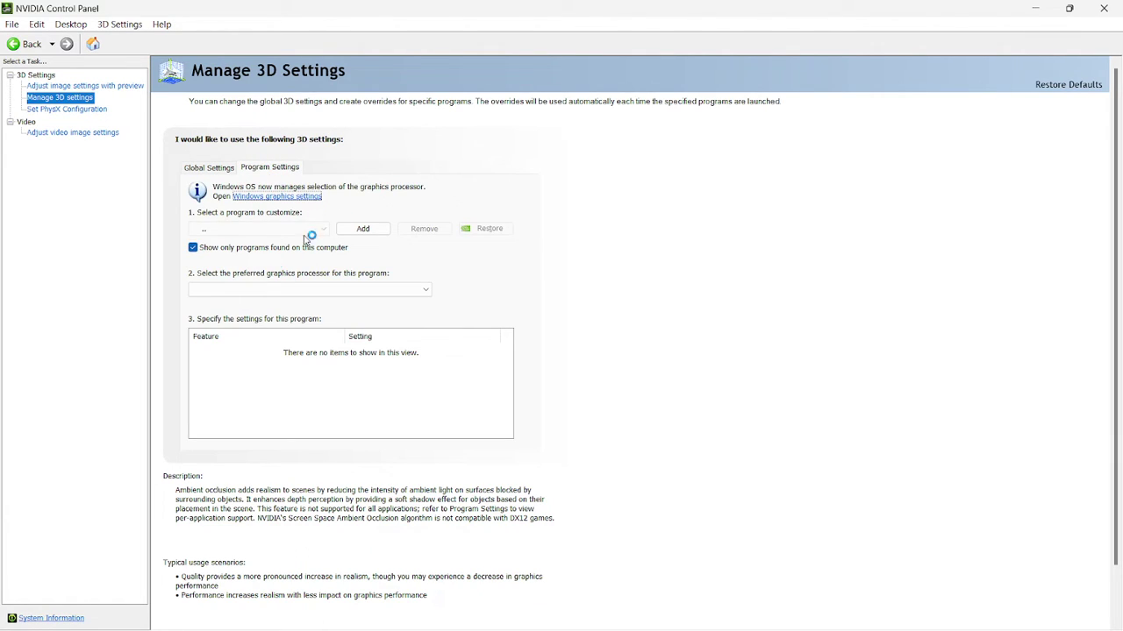
Step: Select Marvel's Spider-Man 2 in the Add list, cancel, and scroll its existing 3D settings
click(361, 230)
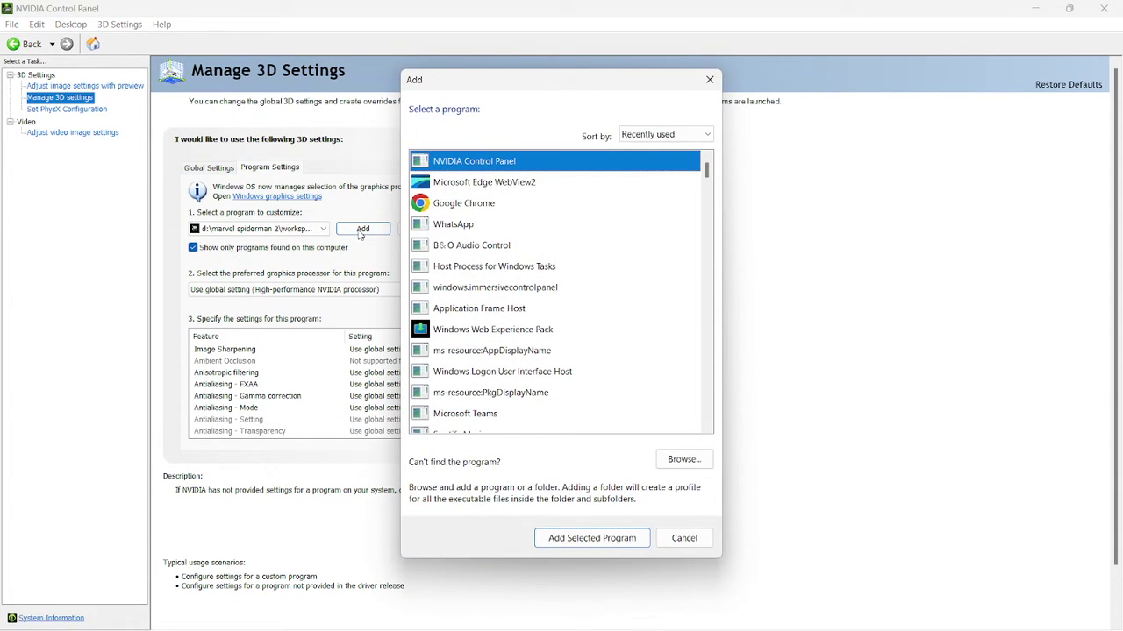
scroll(656, 373, down, 10)
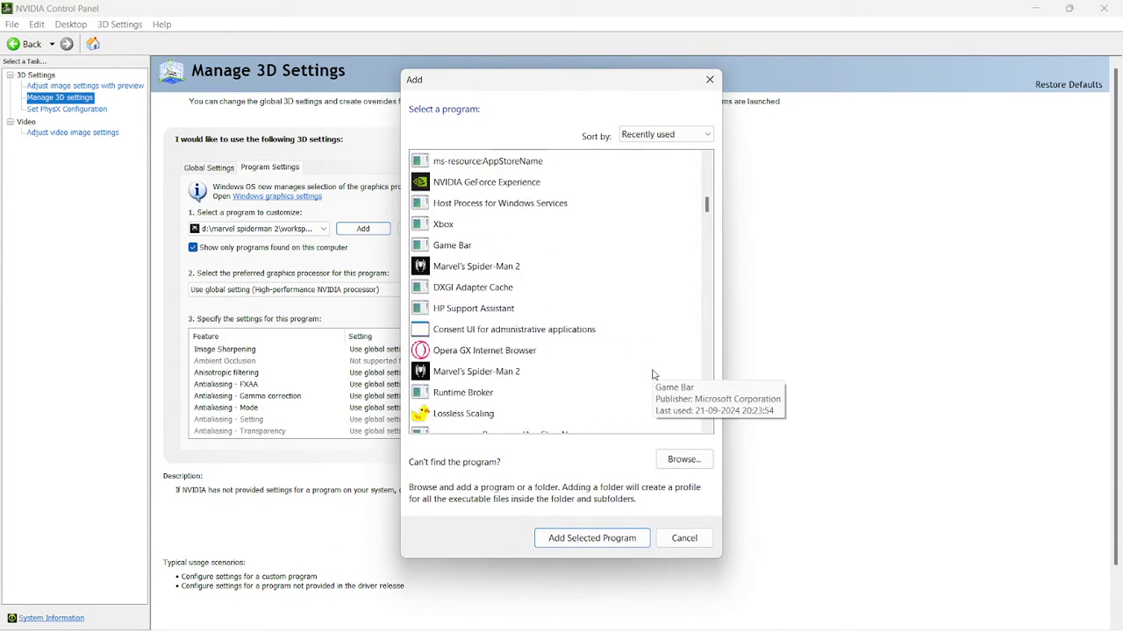
scroll(653, 374, down, 12)
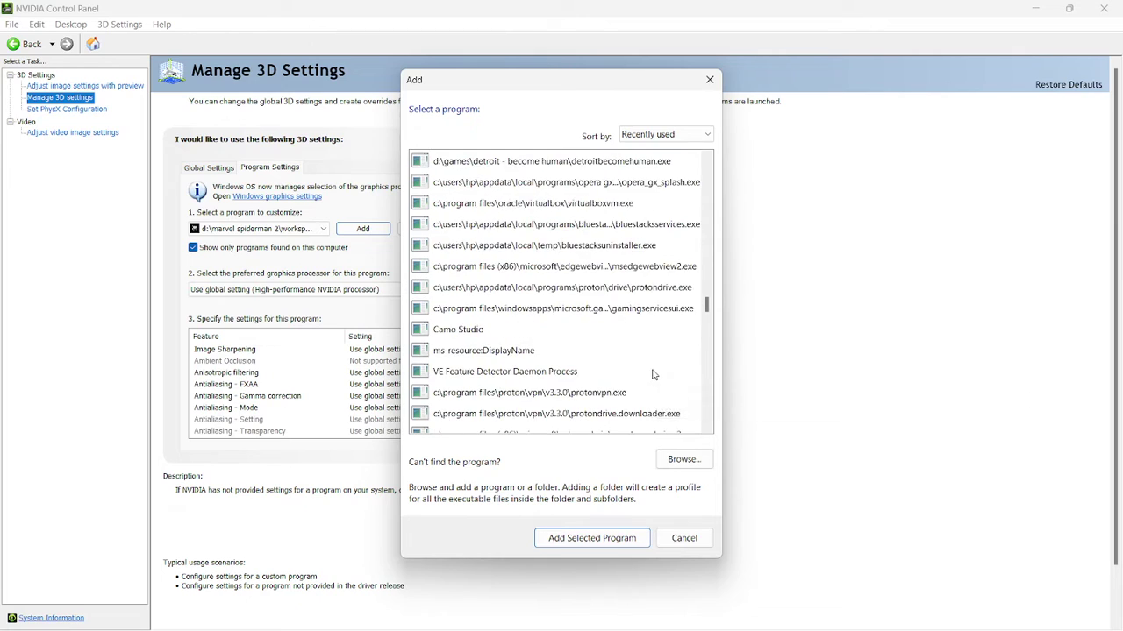
scroll(652, 375, down, 8)
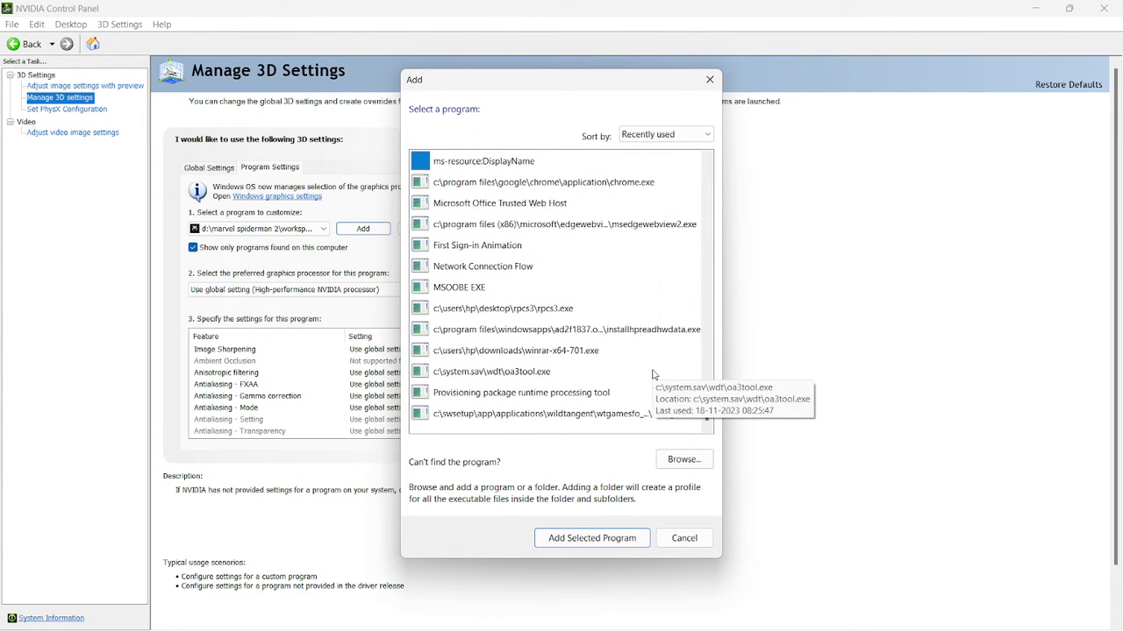
scroll(654, 373, up, 15)
scroll(652, 374, up, 10)
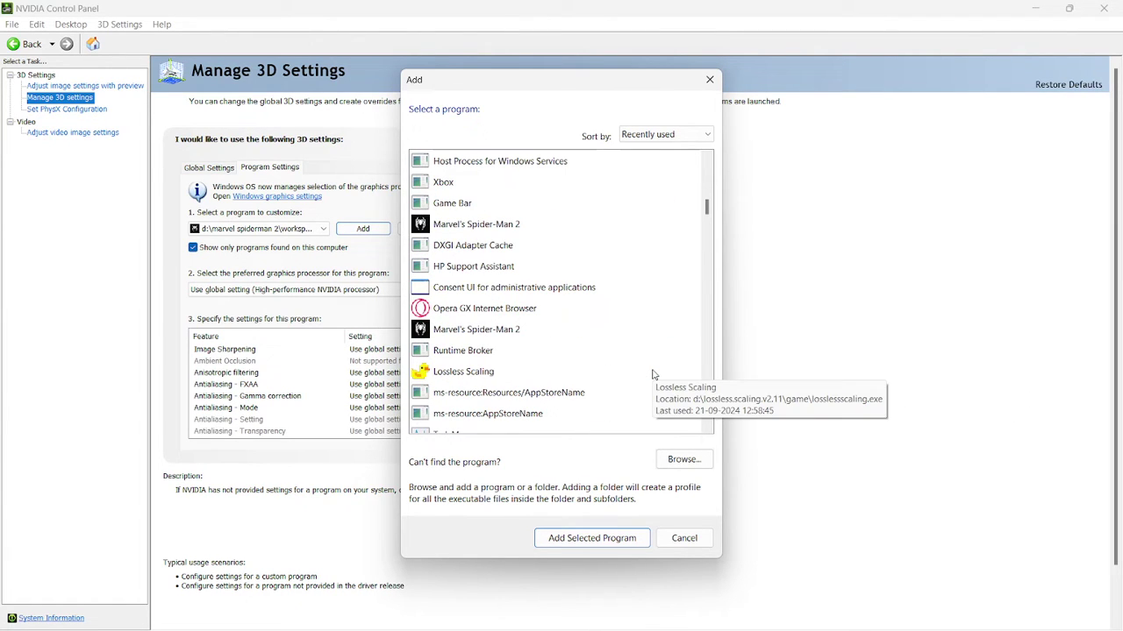
click(521, 225)
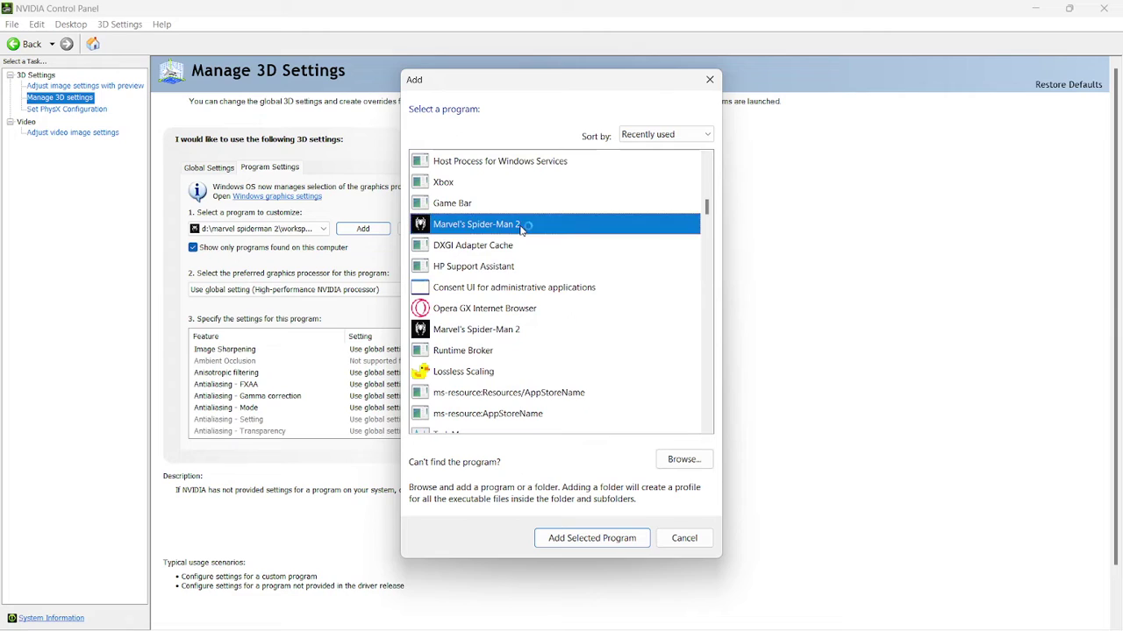
click(700, 542)
scroll(464, 369, down, 8)
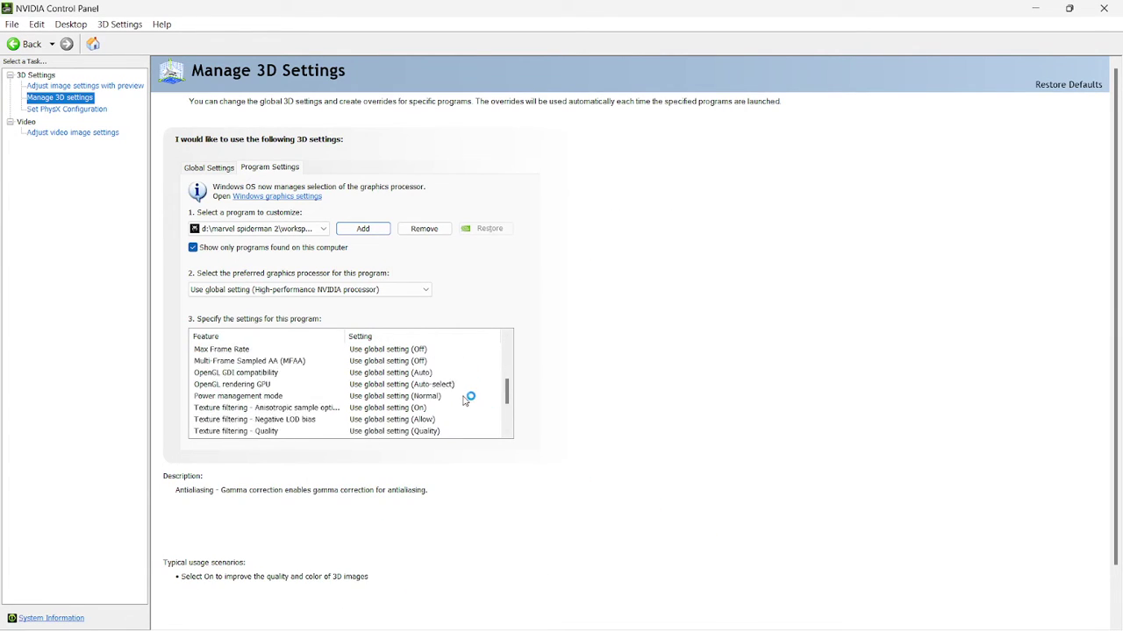
scroll(464, 401, down, 1)
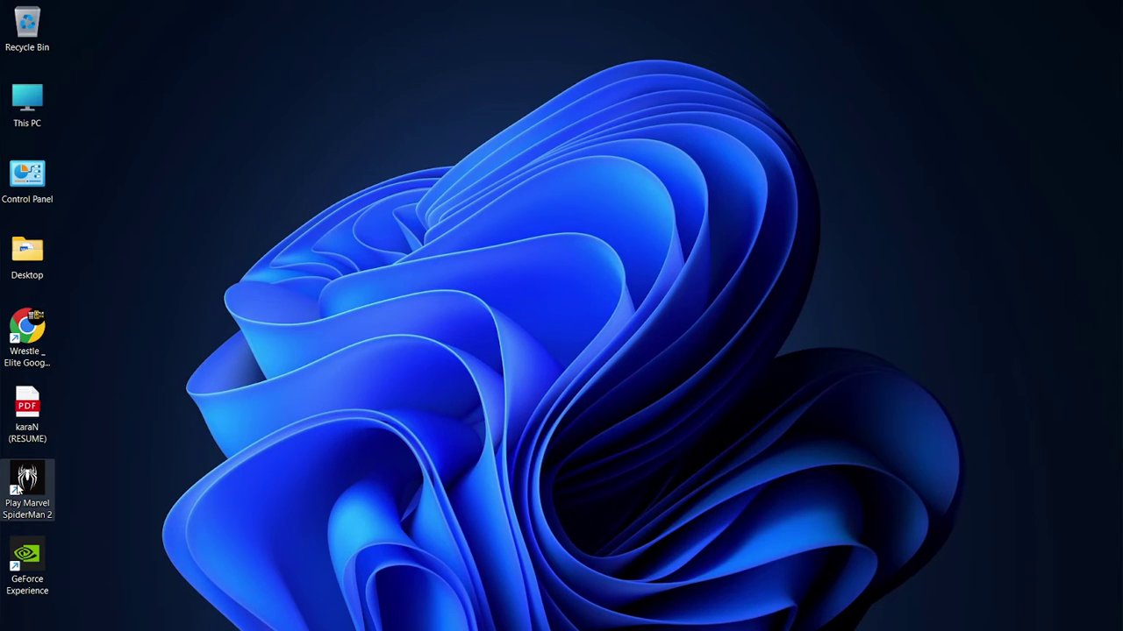
Step: Open the Spider-Man 2 launcher and confirm its Graphics settings with the 120 FPS cap
double_click(16, 489)
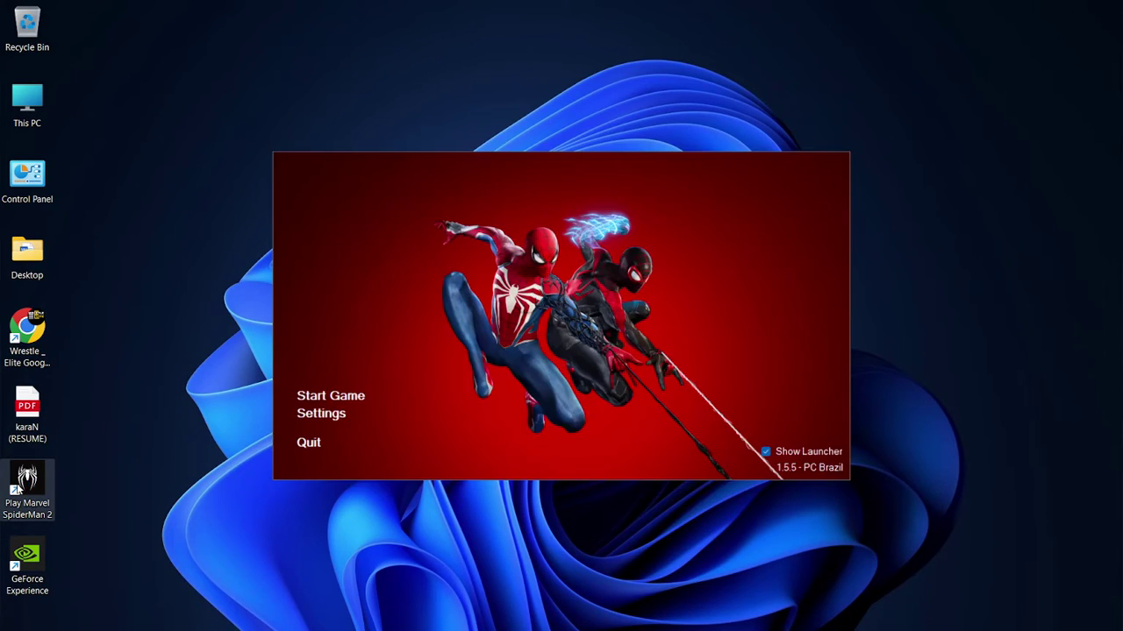
click(310, 416)
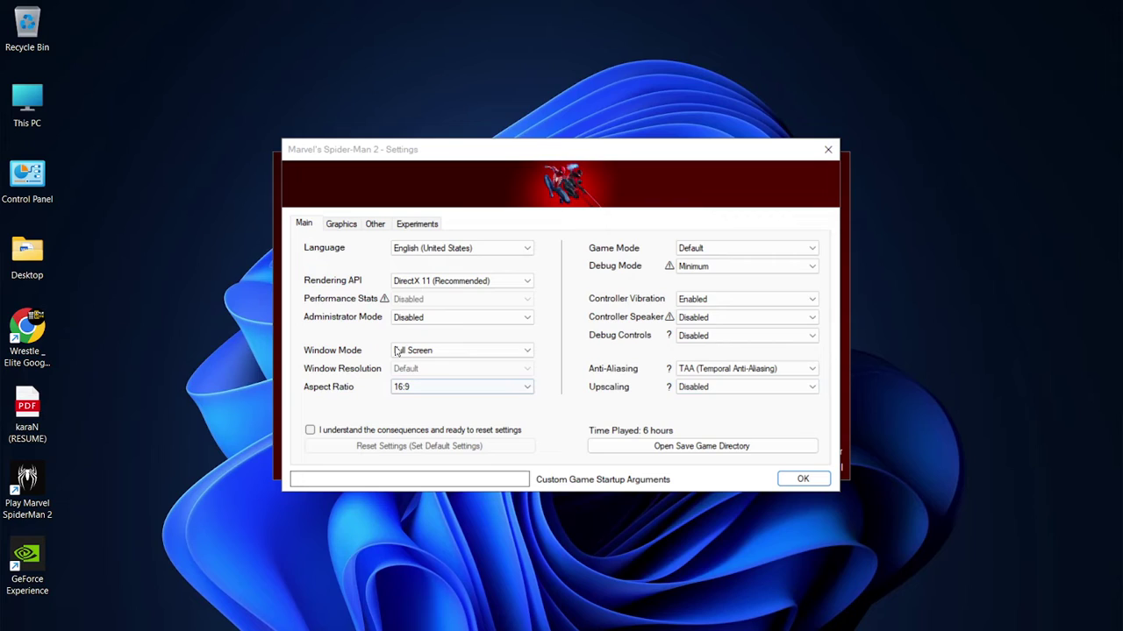
click(344, 226)
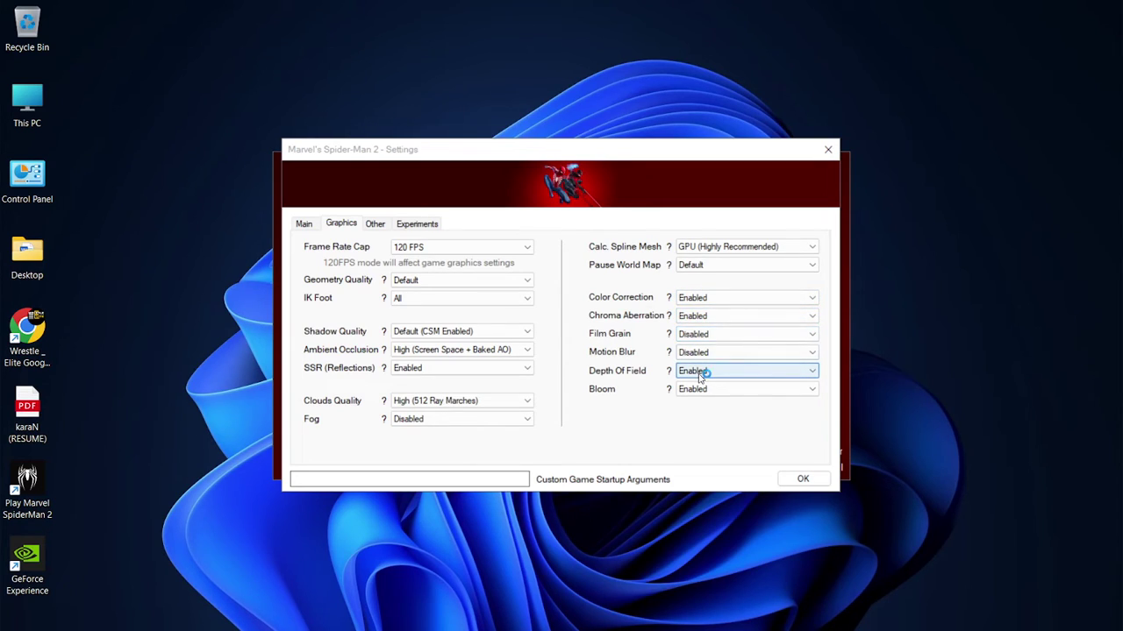
click(792, 483)
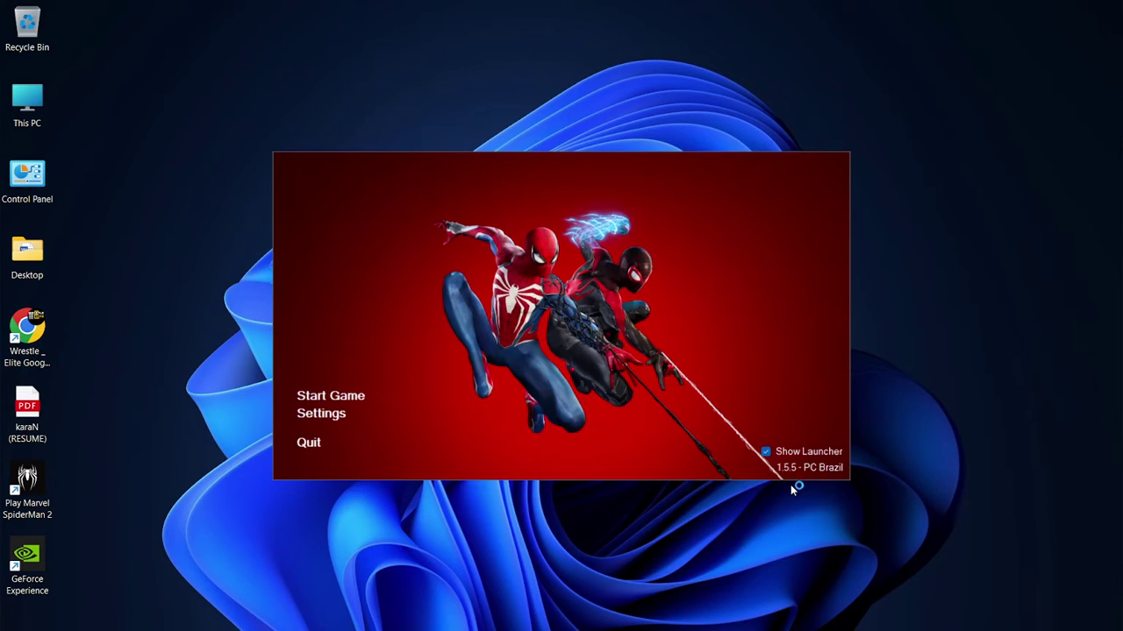
Step: Start the game from the launcher and show the GeForce overlay's Performance panel
click(361, 405)
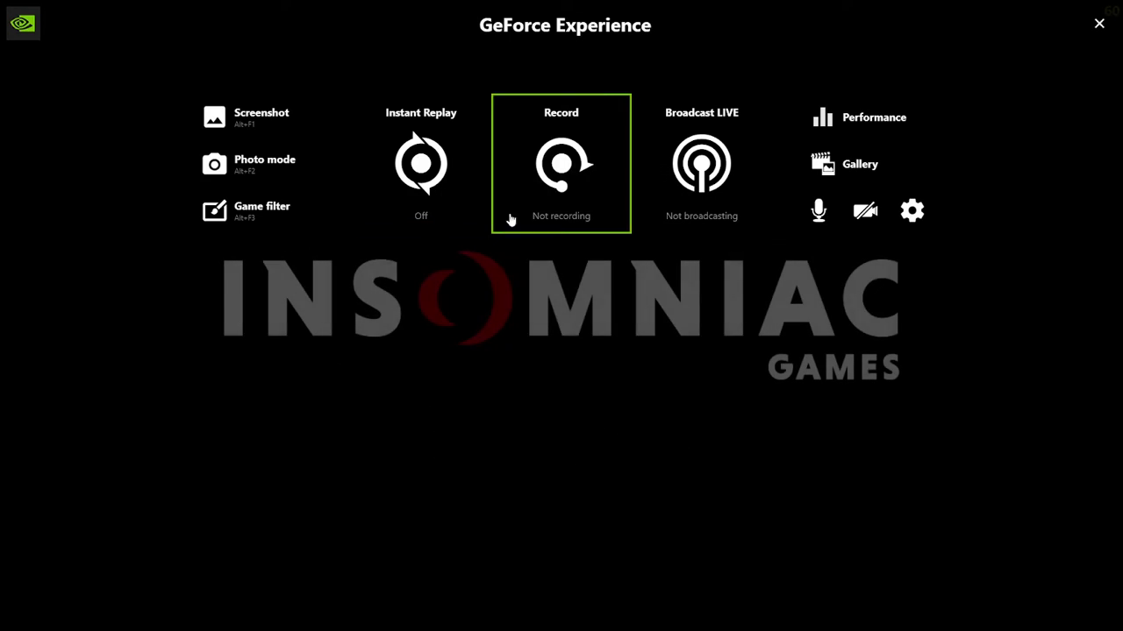
click(868, 137)
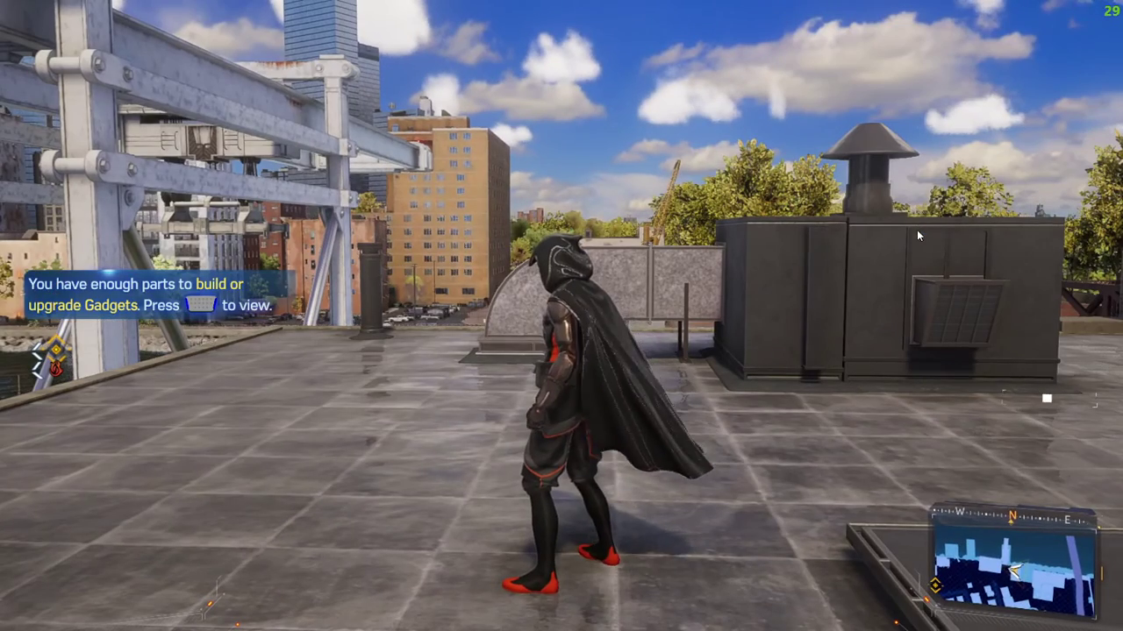
Step: Pause the game and open Settings > Visual
key(Escape)
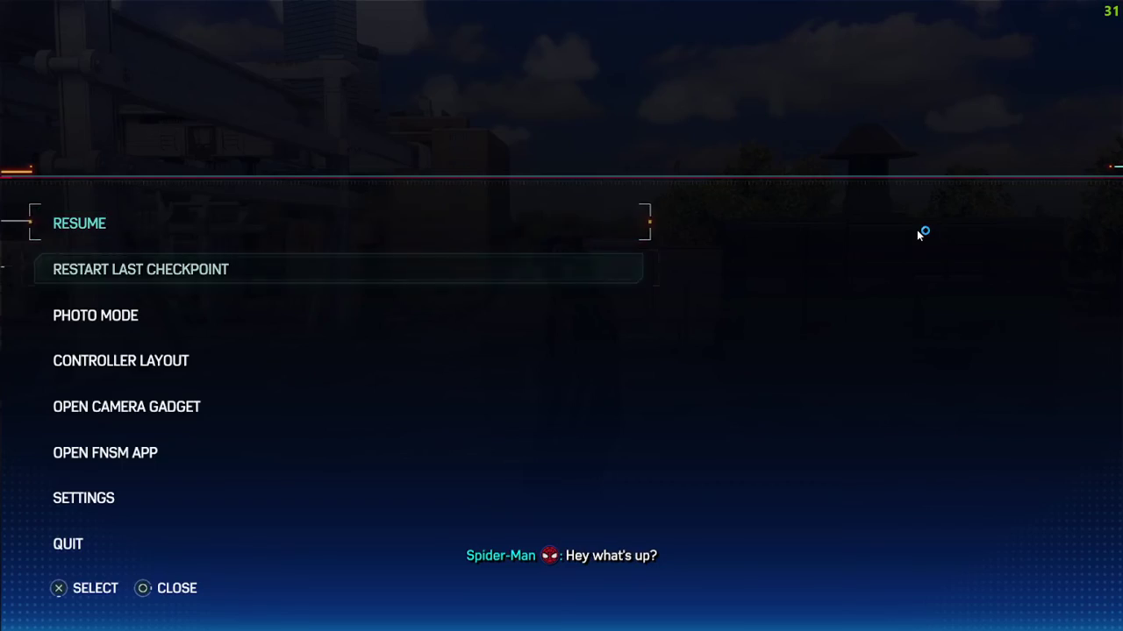
key(Down)
key(Down)
key(Down)
key(Down)
key(Down)
key(Return)
key(Down)
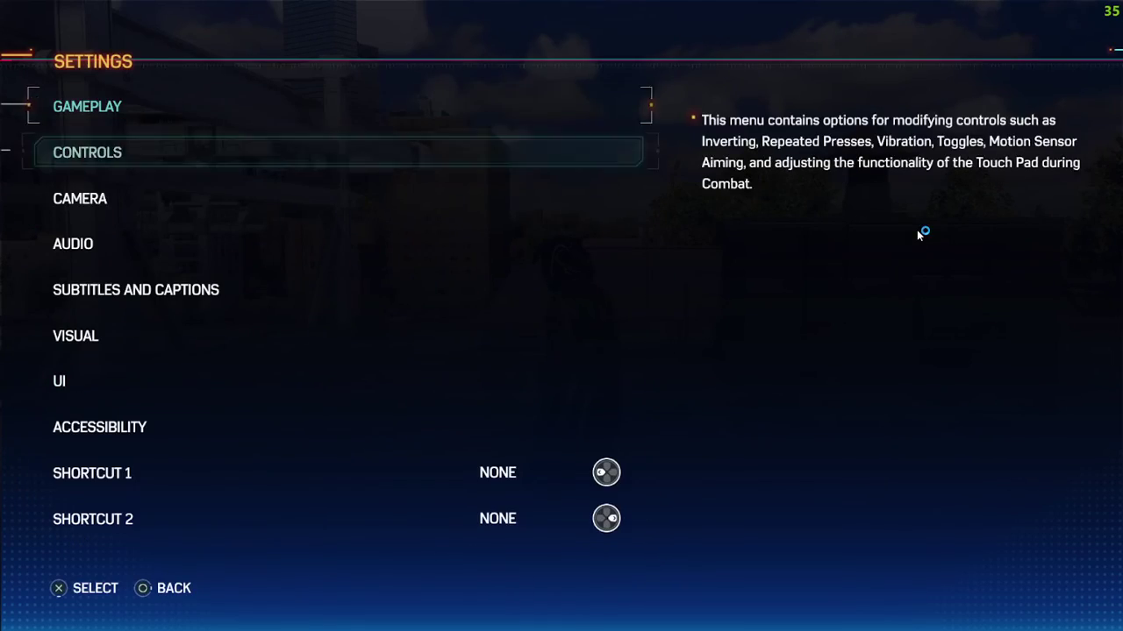
key(Down)
key(Down)
key(Down)
key(Down)
key(Return)
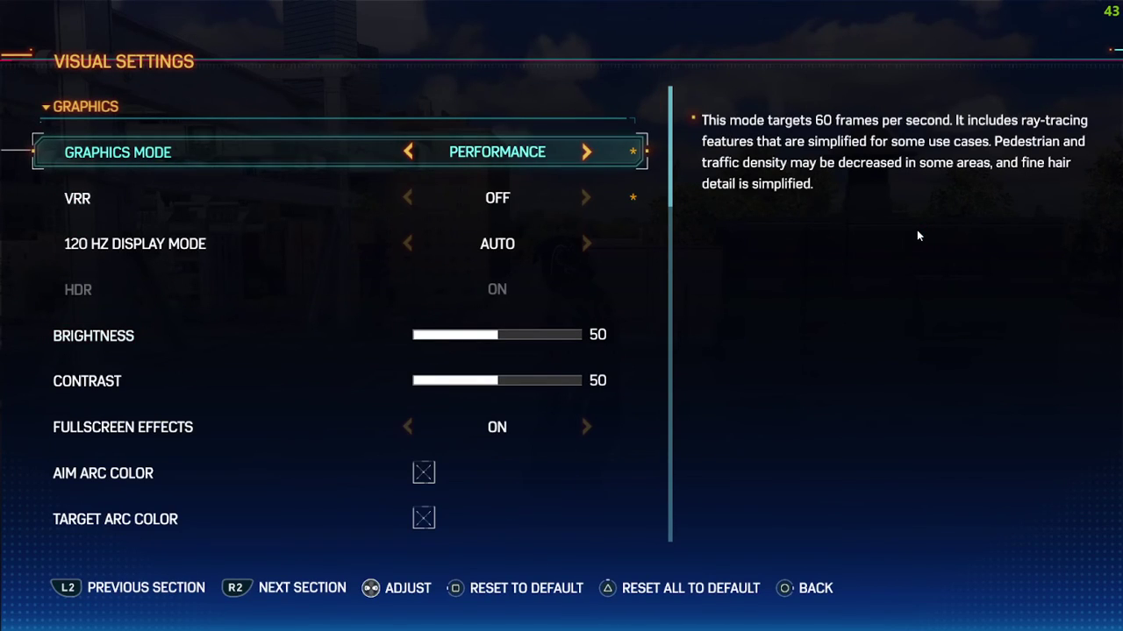
Step: Review Performance mode, motion blur off and film grain 0, then resume play
key(Down)
key(Down)
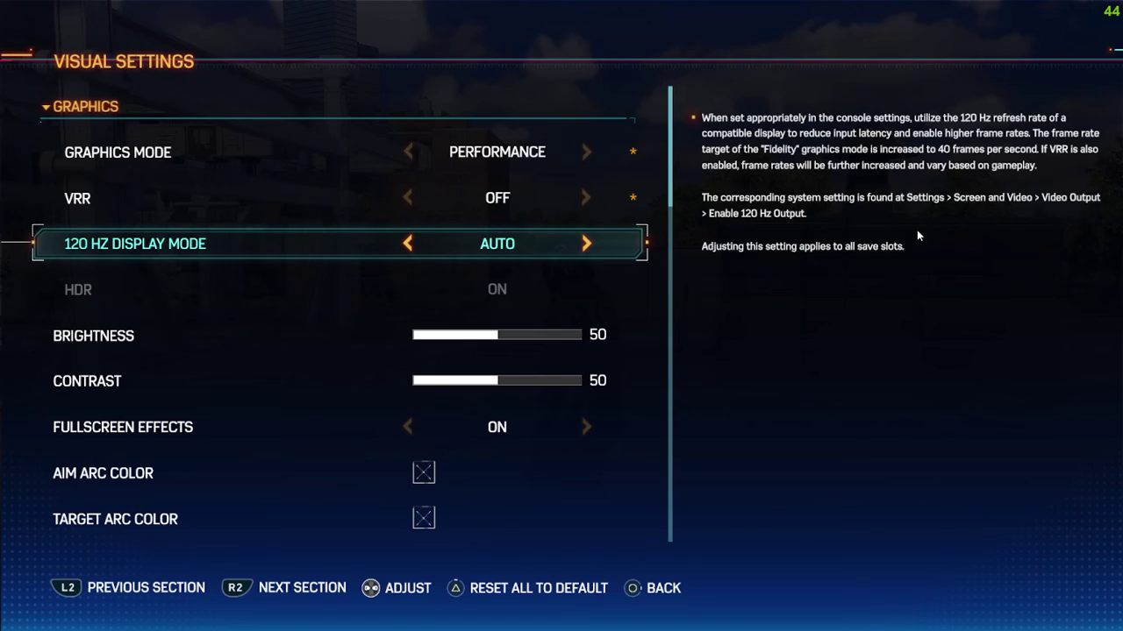
key(Down)
key(Down)
key(Down)
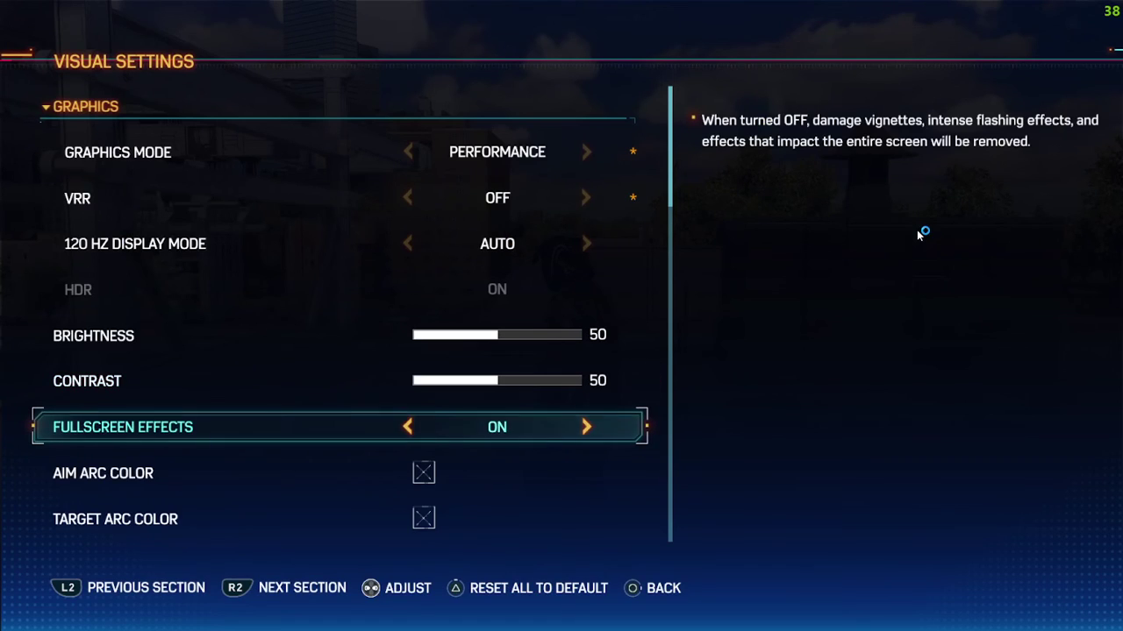
key(Down)
key(Down)
key(Down)
key(Down)
key(Down)
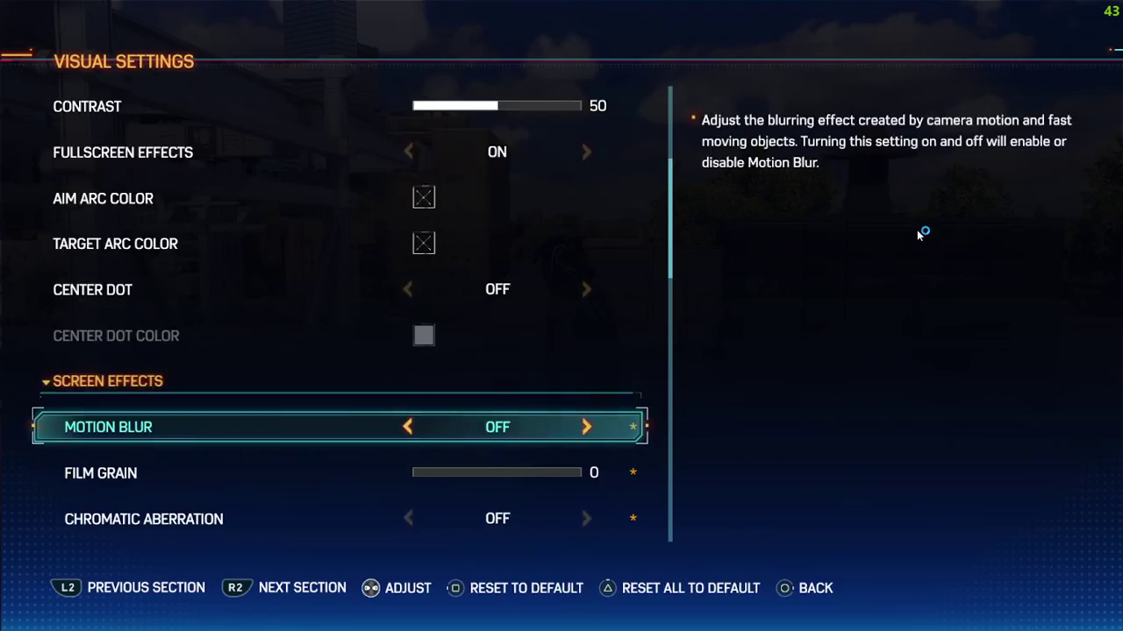
key(Down)
key(Down)
key(Down)
key(Down)
key(Down)
key(Escape)
key(Escape)
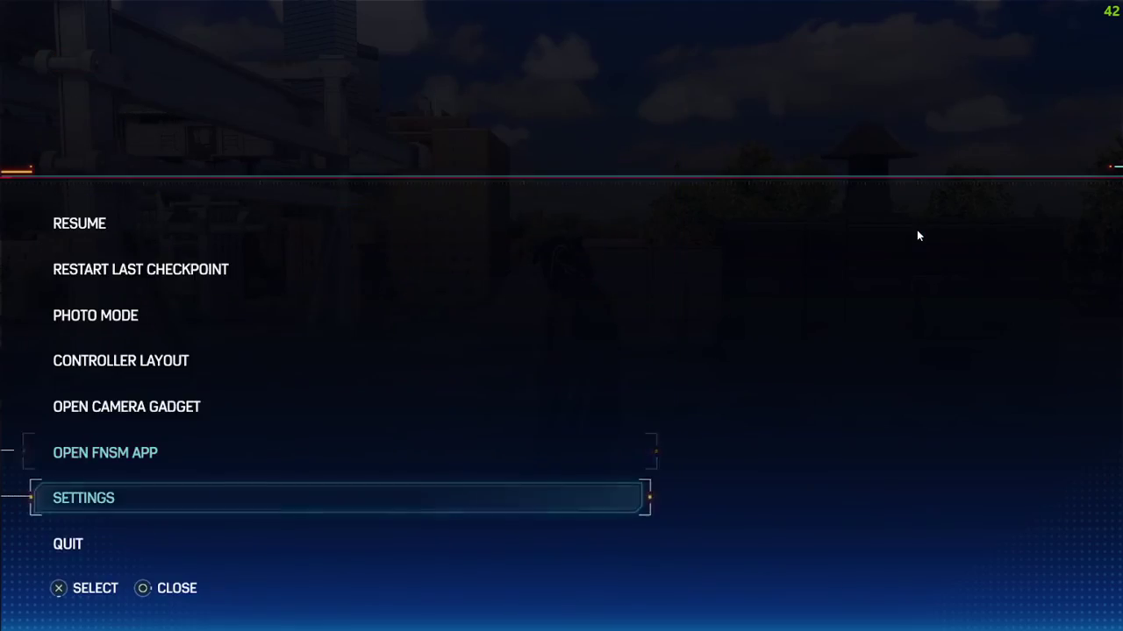
key(Escape)
Step: Swing off the rooftop via the bridge truss to the Little Odessa power plant waterfront, then pause
key(w)
key(space)
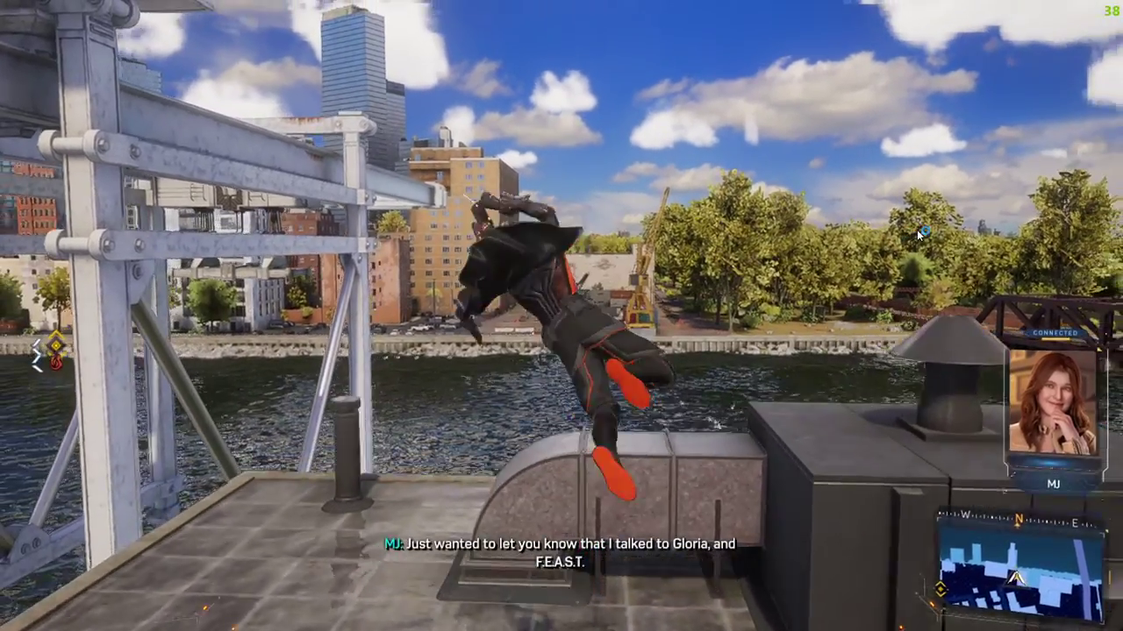
key(space)
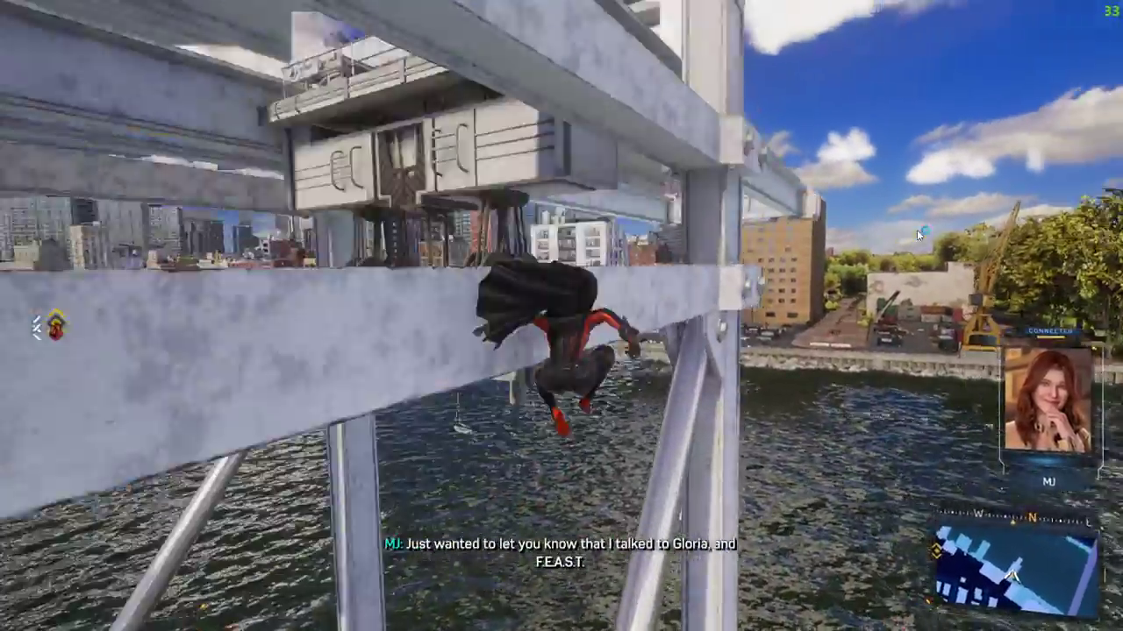
key(w)
key(space)
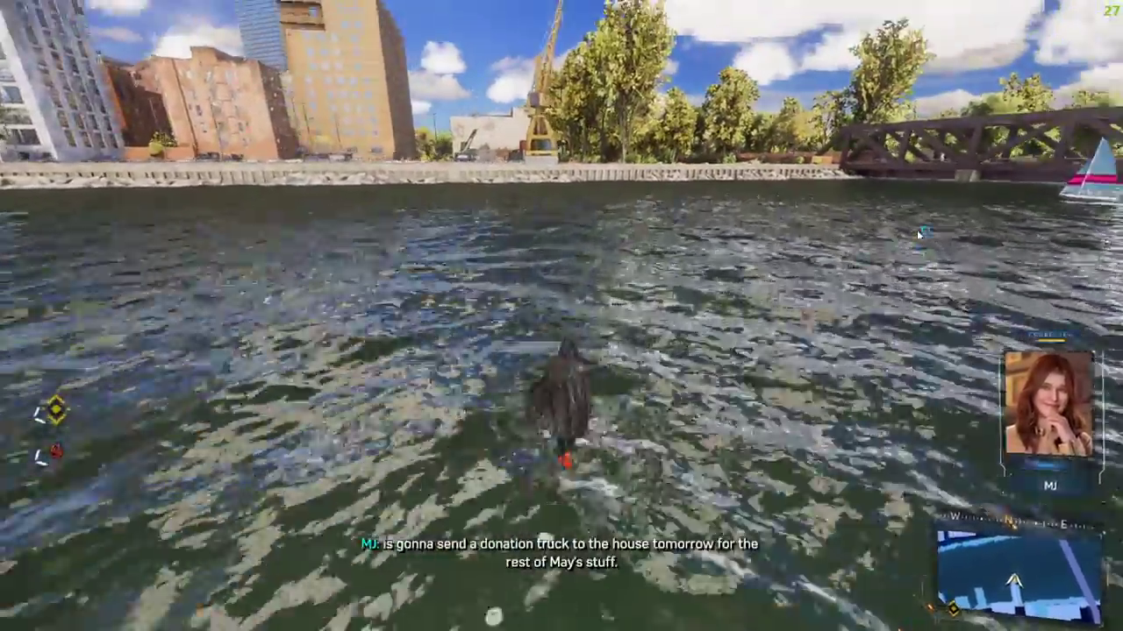
key(space)
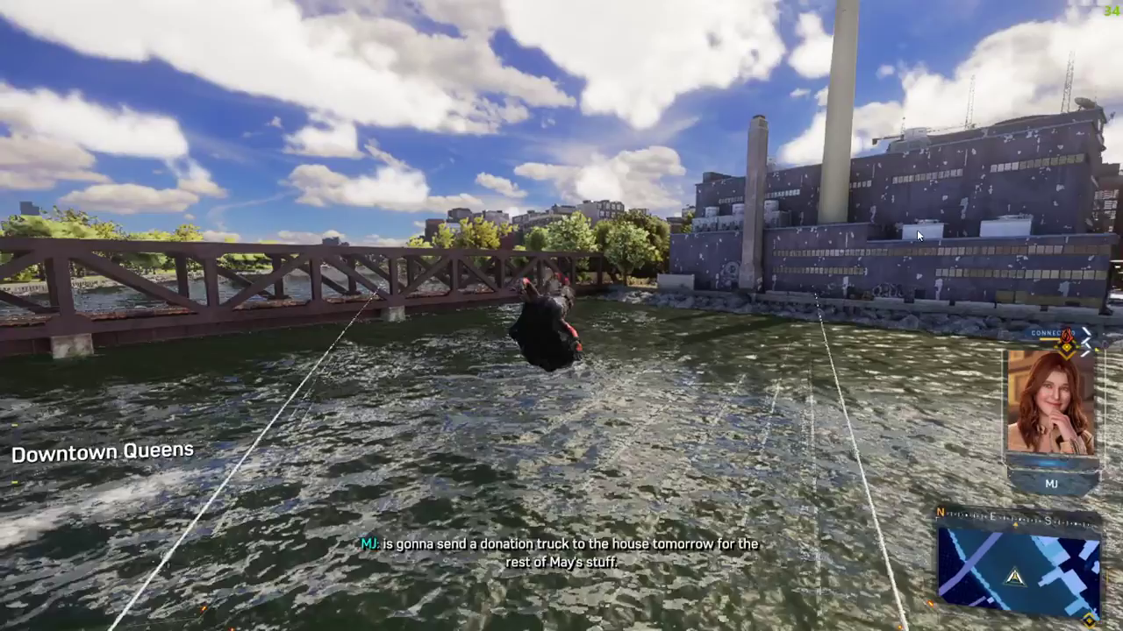
key(w)
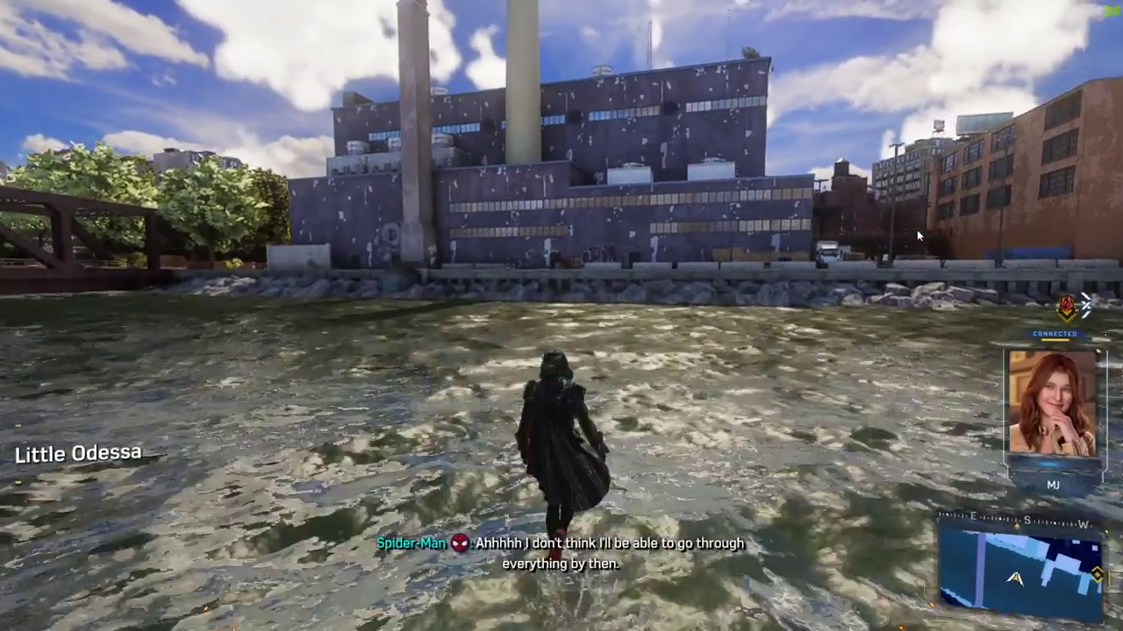
key(Escape)
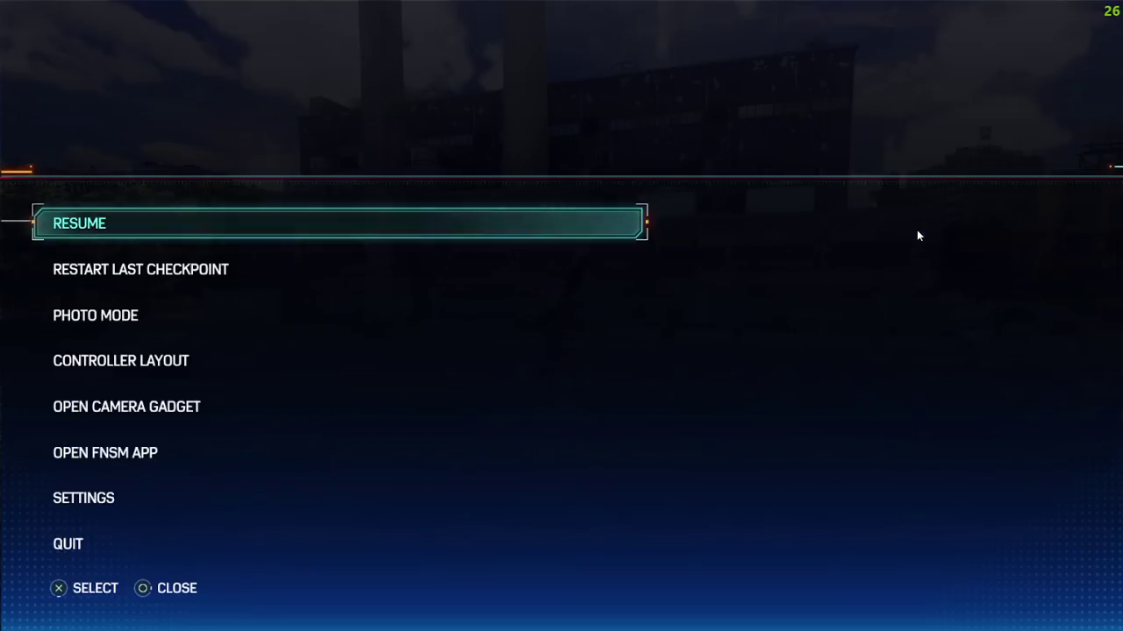